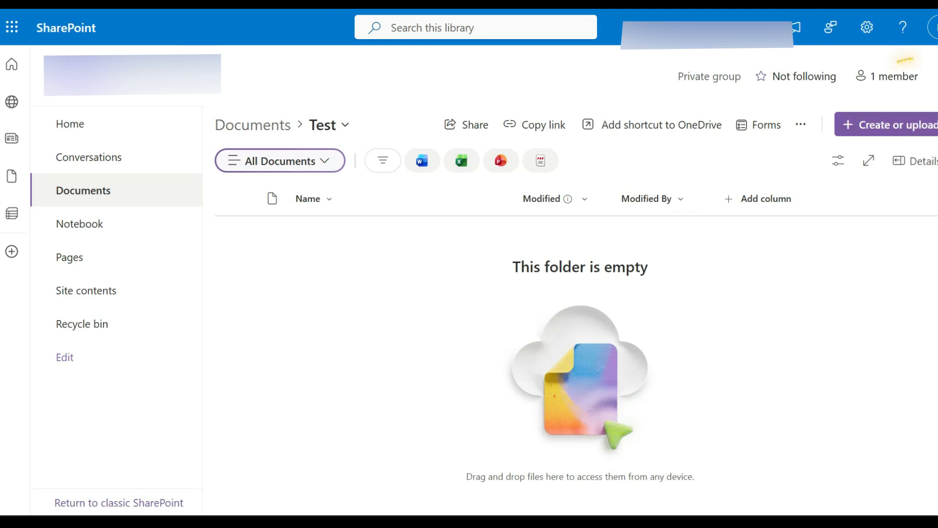
Create a new Excel workbook in the Test folder of the document library and dismiss the next-steps pane.
click(897, 125)
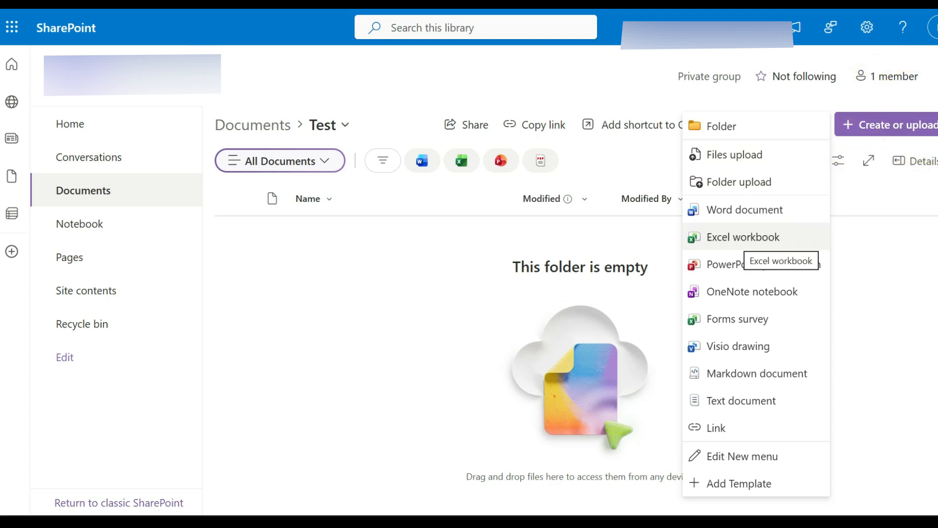
click(744, 237)
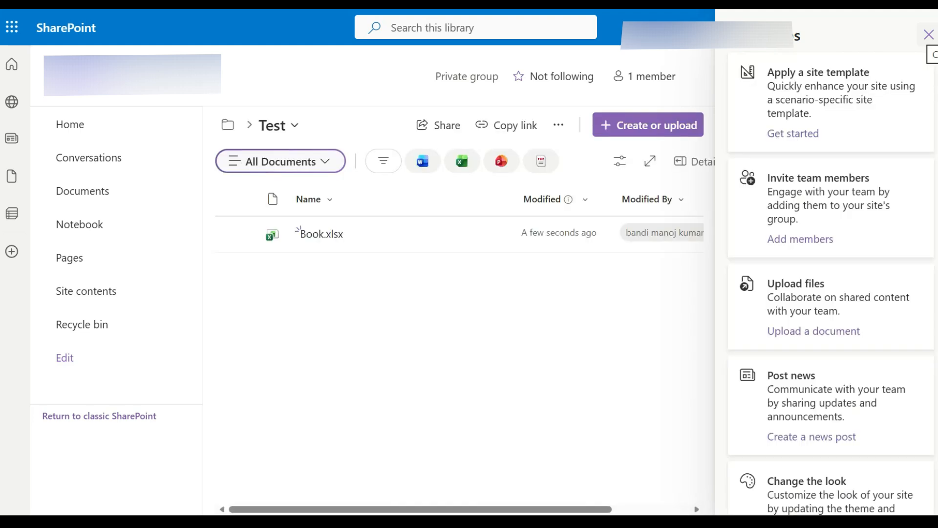
click(929, 35)
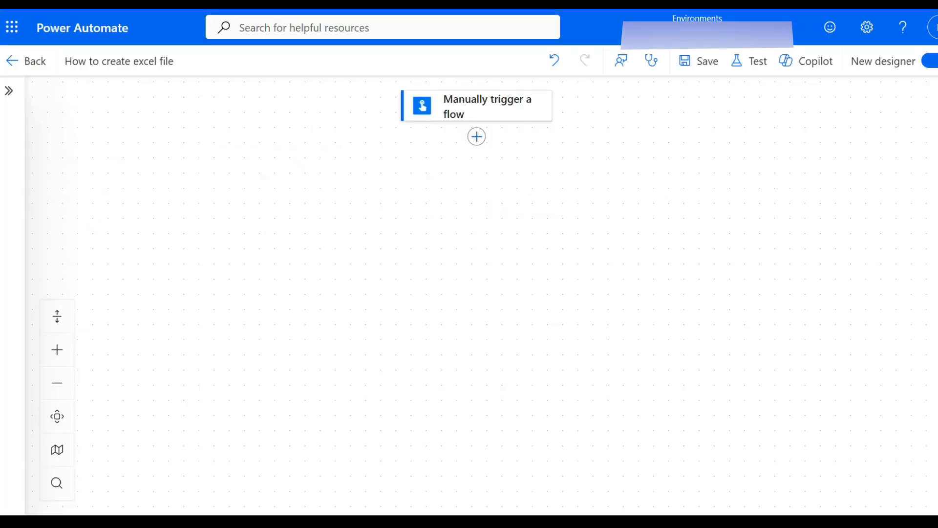
Search the flow actions for "excel" and examine the full list of Excel Online (Business) actions for one that creates a workbook.
click(477, 137)
text(ex)
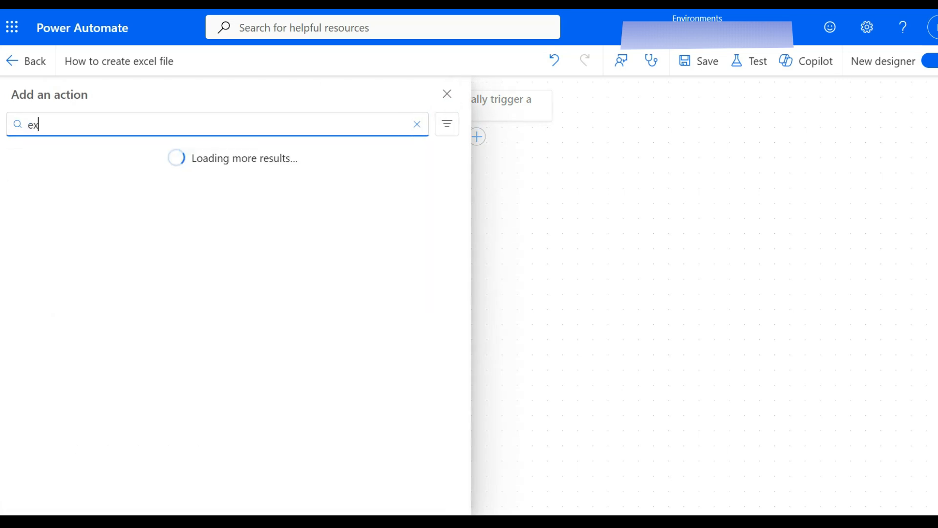
text(cel)
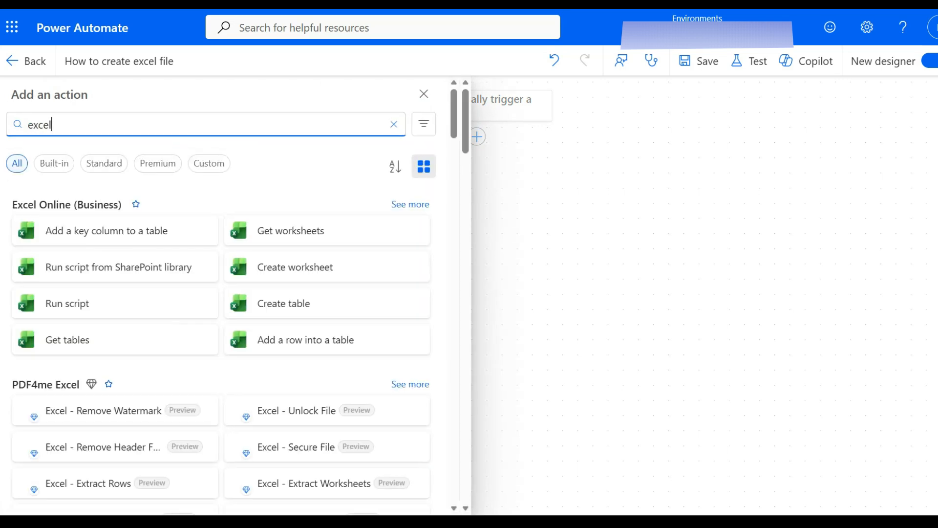
scroll(337, 195, down, 1)
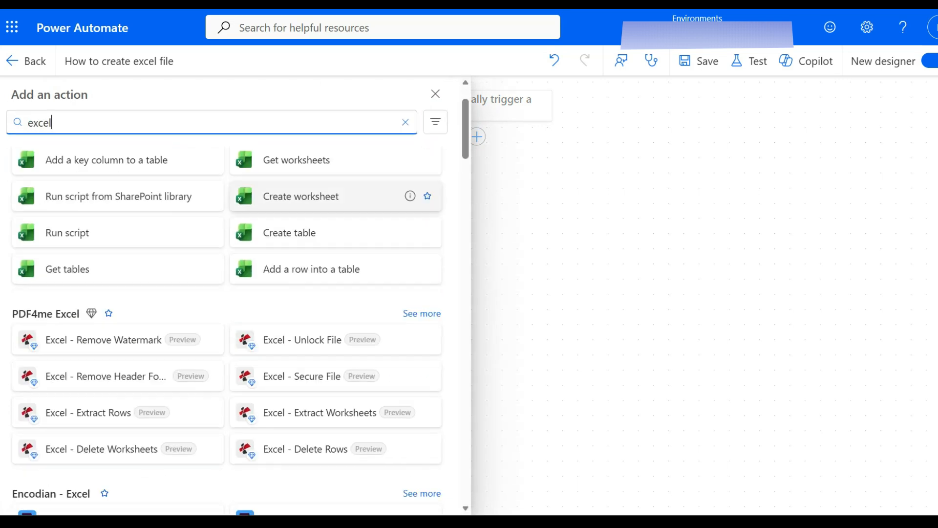
scroll(117, 407, down, 6)
scroll(117, 406, up, 2)
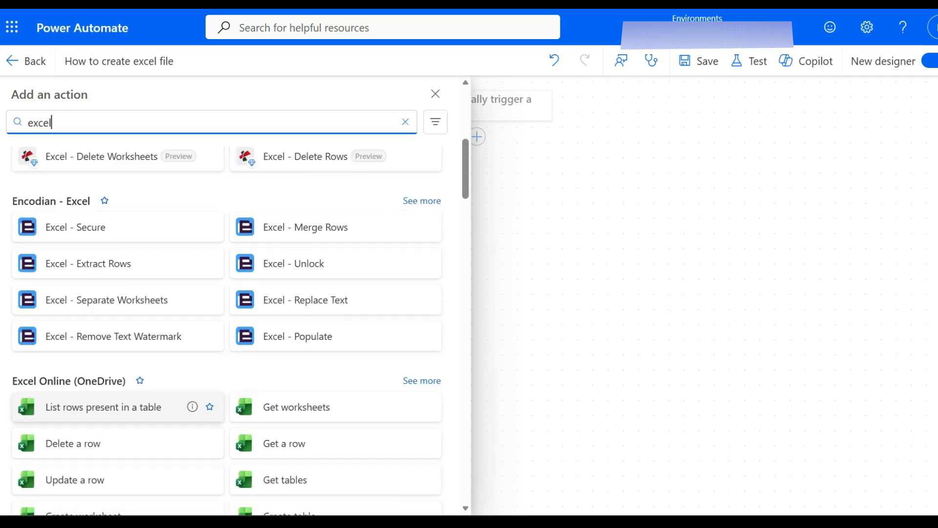
scroll(118, 407, up, 5)
click(421, 203)
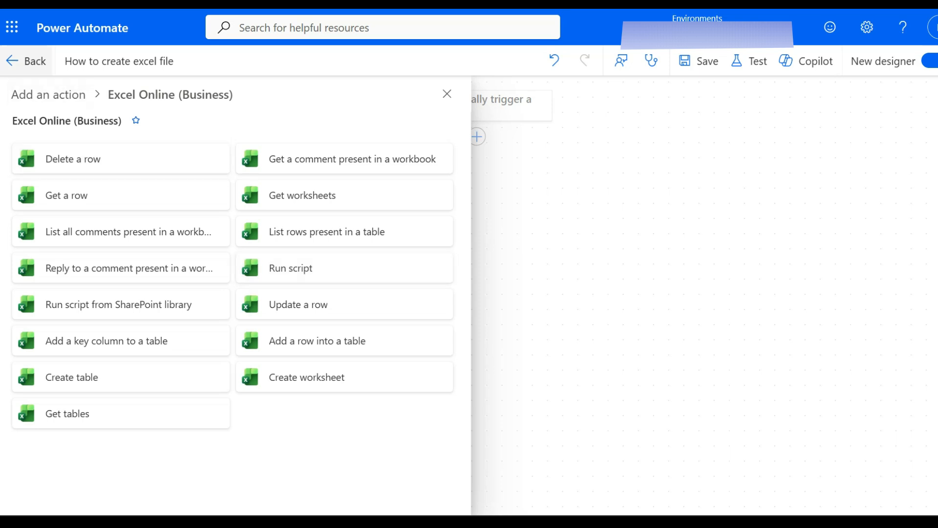
click(27, 60)
click(611, 139)
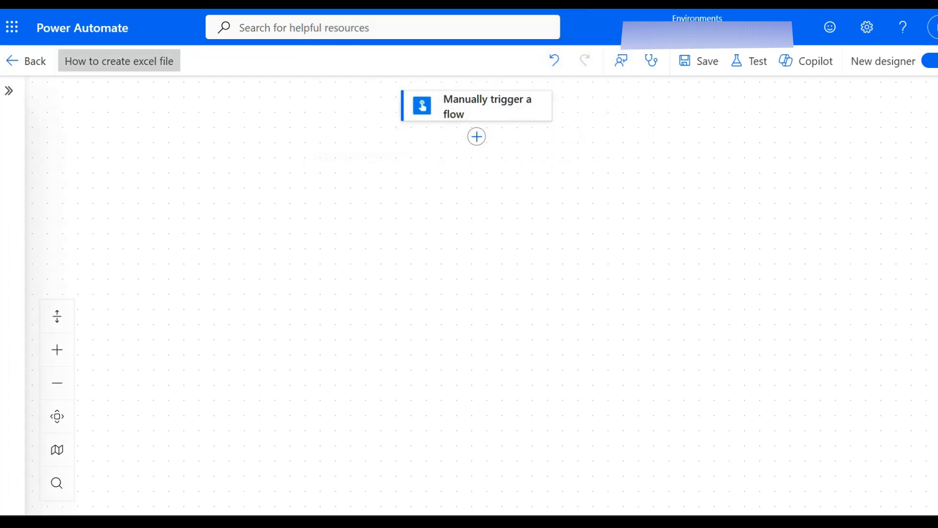
Search for "excel" again and look through the Excel Online (OneDrive) actions for a create-file option.
click(477, 136)
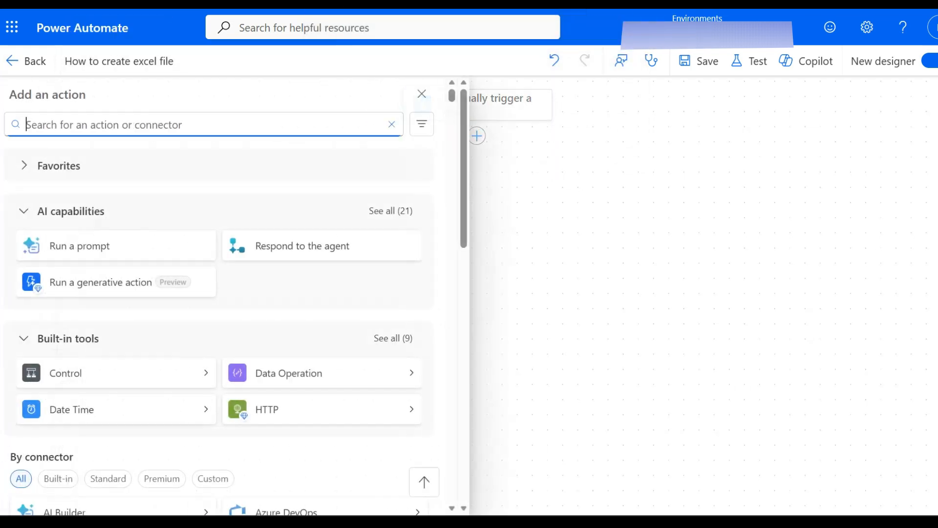
text(excel)
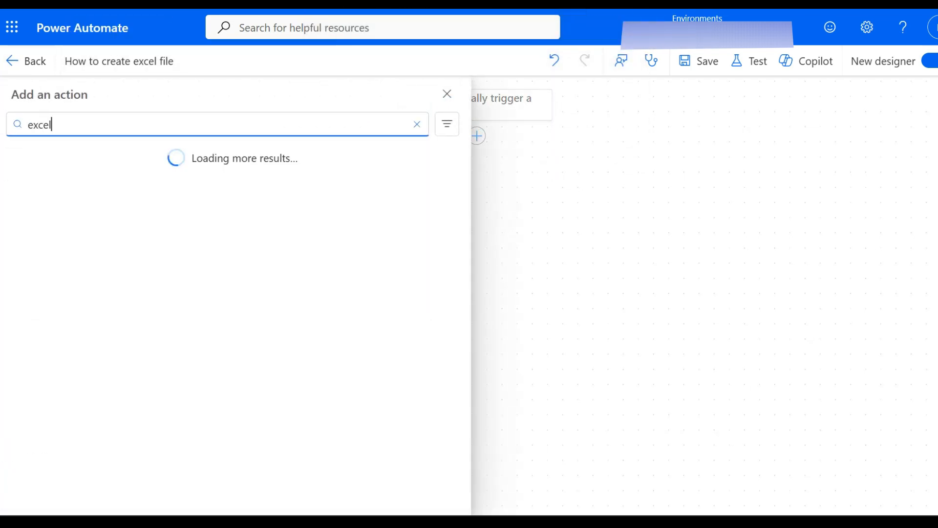
scroll(332, 302, down, 15)
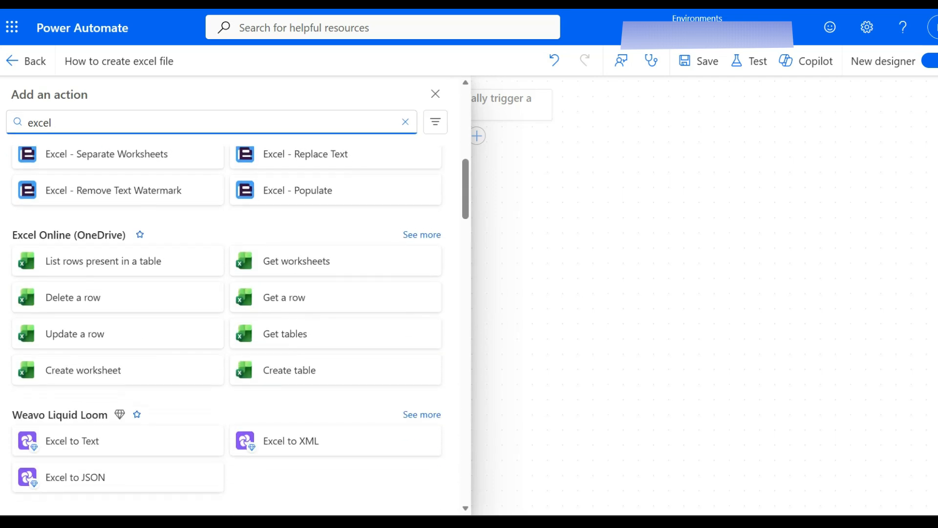
click(421, 216)
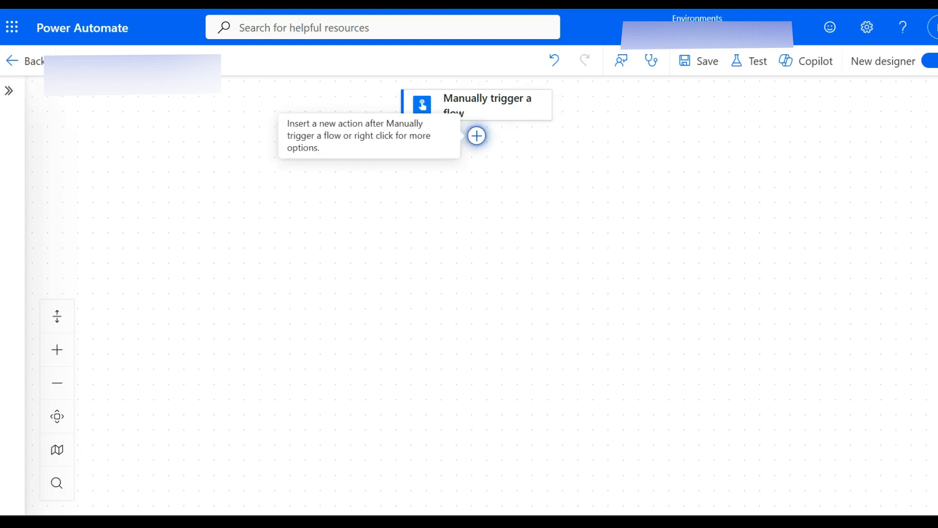
Add the SharePoint Get file content action after the manual trigger.
click(477, 136)
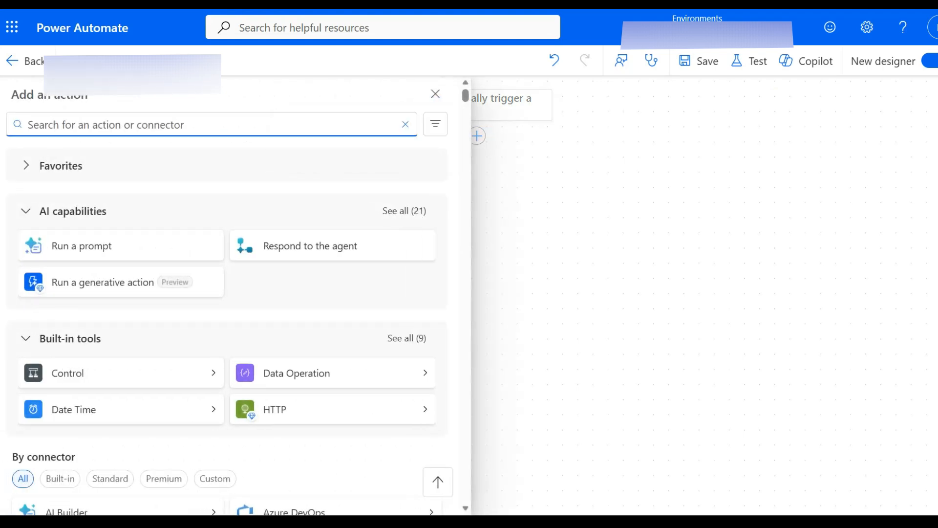
text(get file)
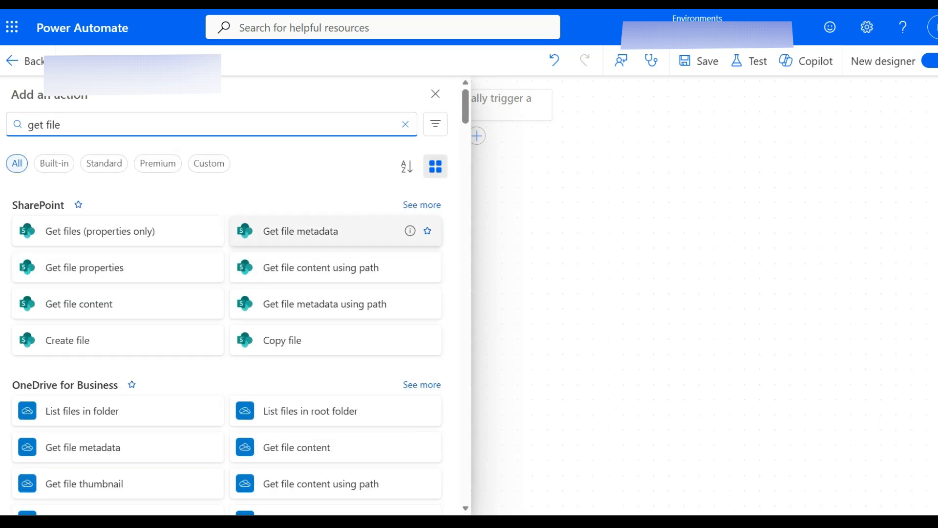
click(118, 303)
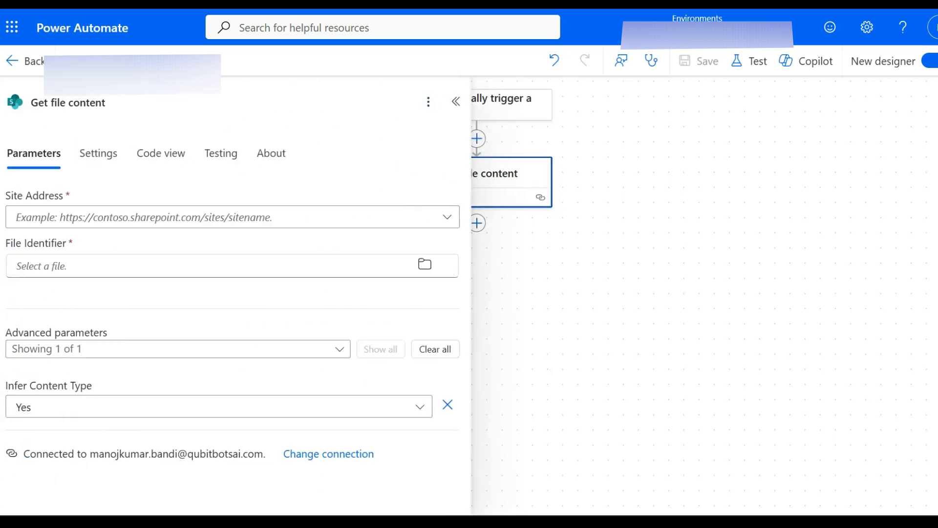
Set the Get file content site address to the test site and its file identifier to /Shared Documents/Test/Book.xlsx.
click(447, 217)
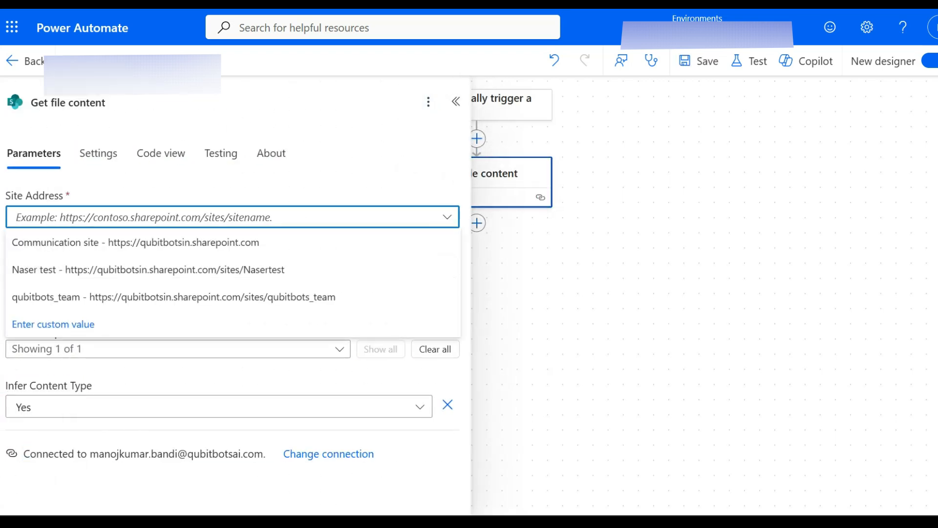
click(147, 269)
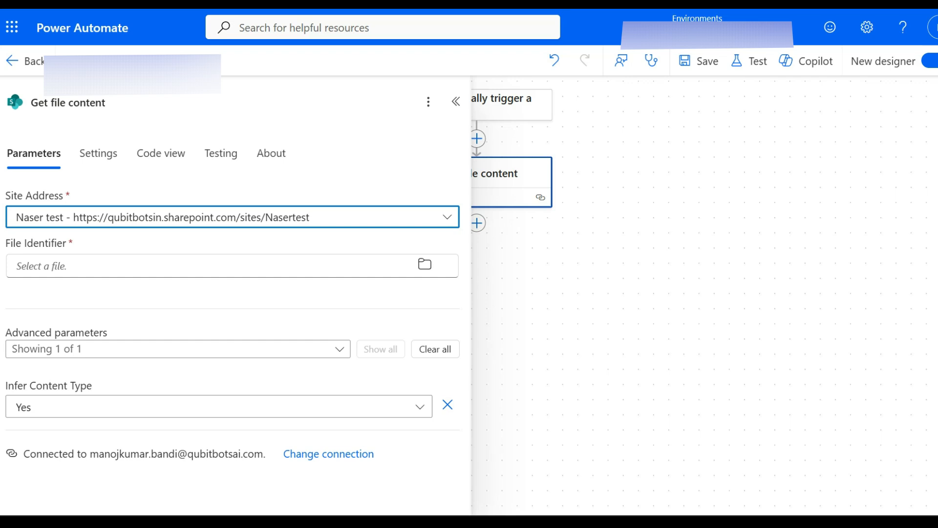
click(425, 264)
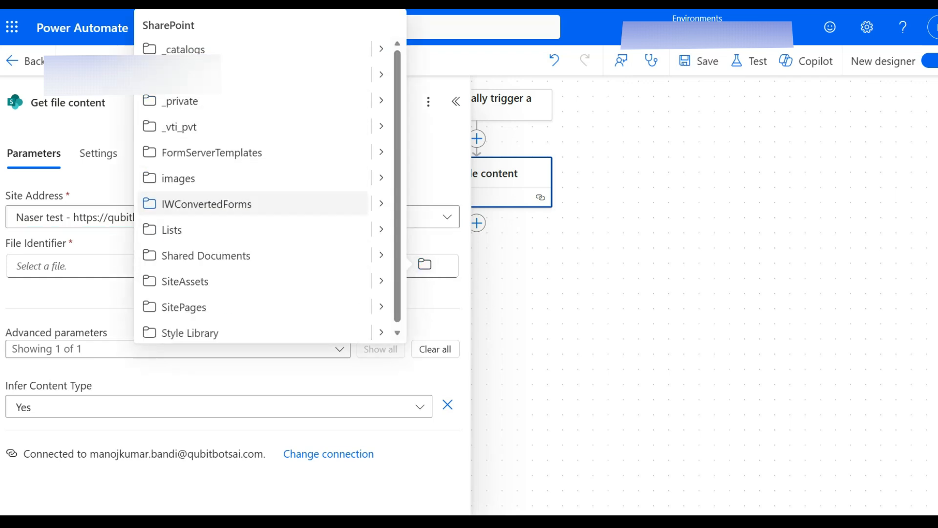
scroll(381, 255, down, 1)
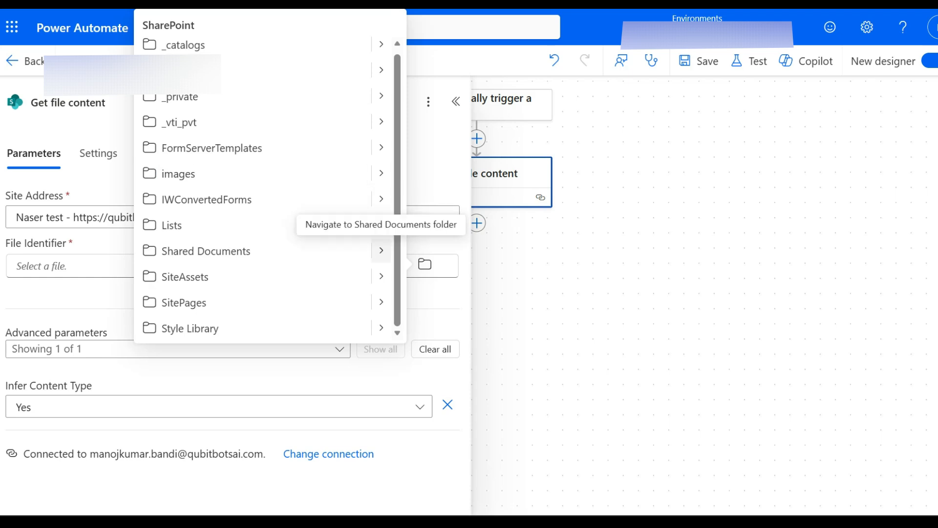
click(381, 250)
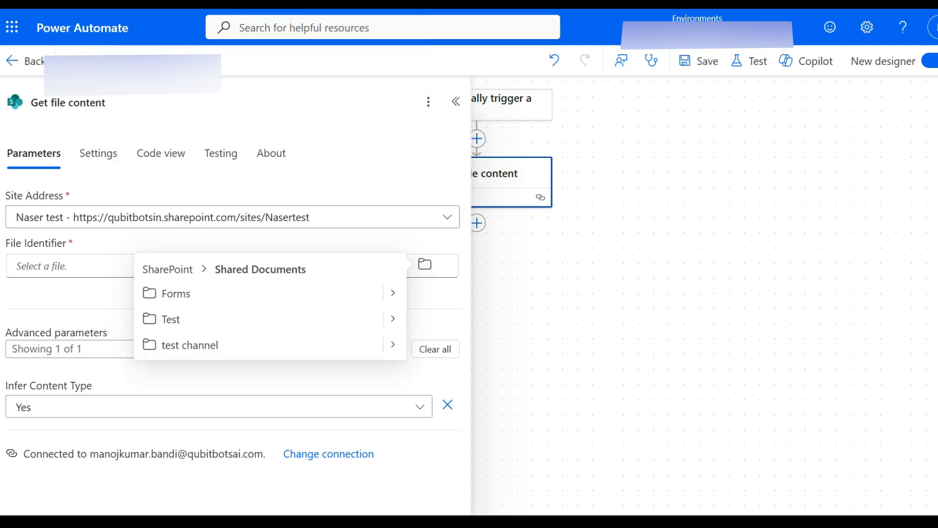
click(393, 318)
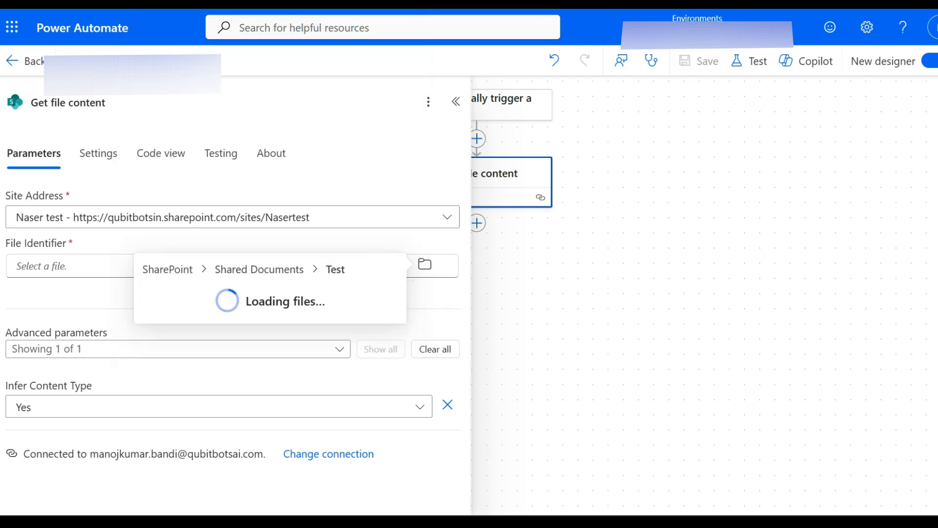
click(183, 293)
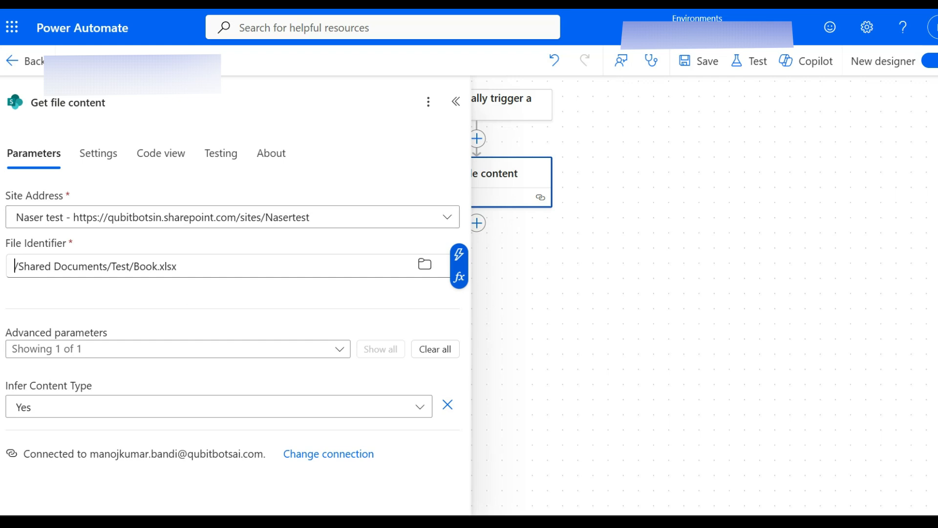
Test the flow and open the raw outputs of the Get file content action.
click(645, 205)
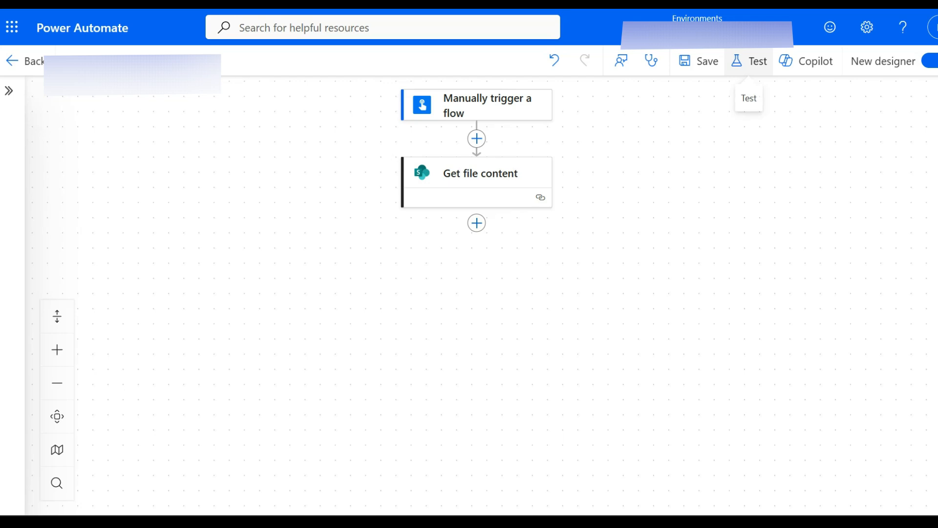
click(748, 61)
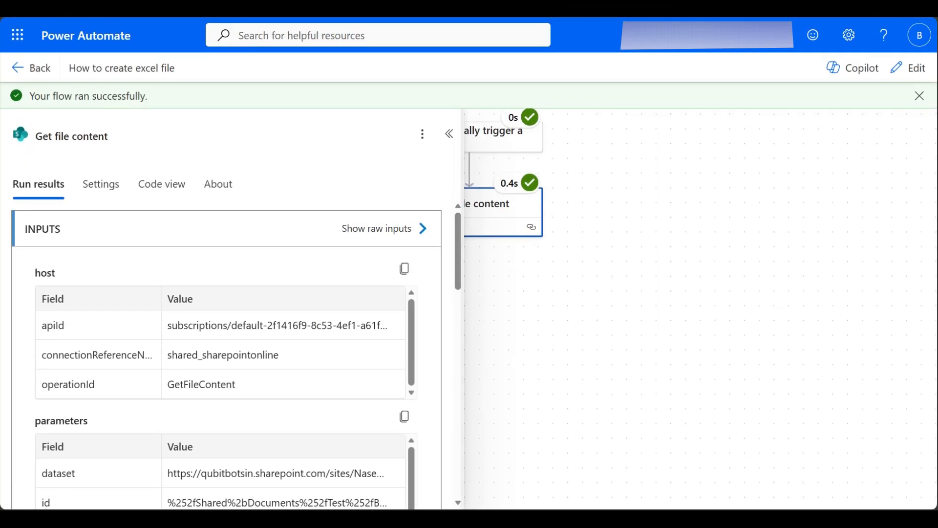
scroll(381, 250, down, 9)
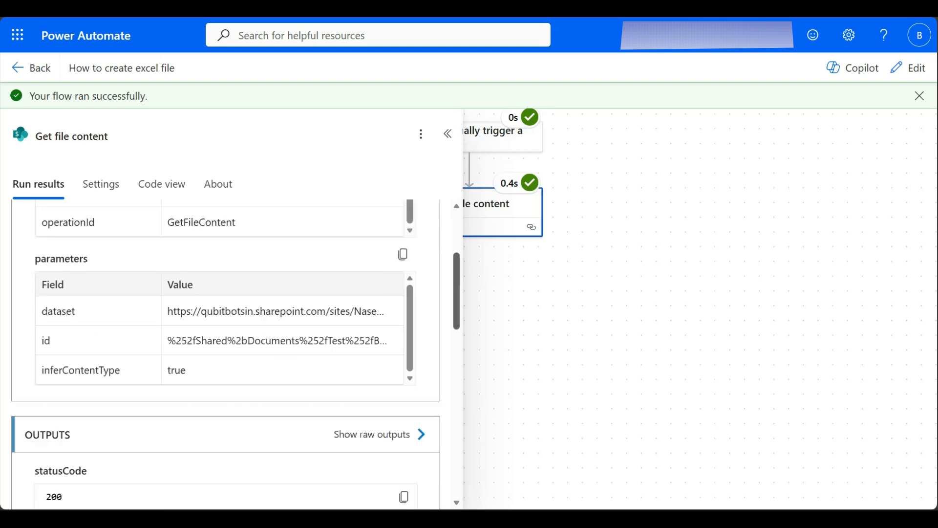
scroll(381, 250, up, 2)
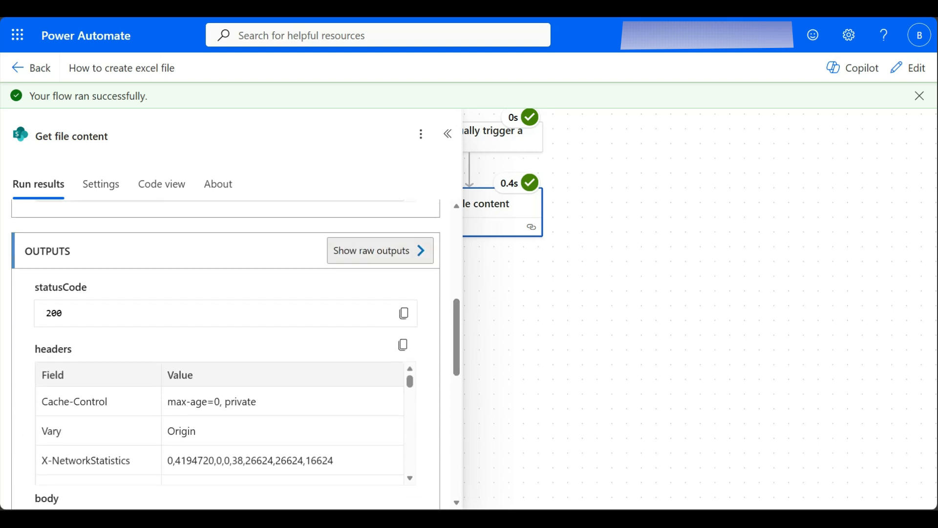
click(381, 251)
scroll(694, 303, down, 3)
scroll(694, 303, down, 2)
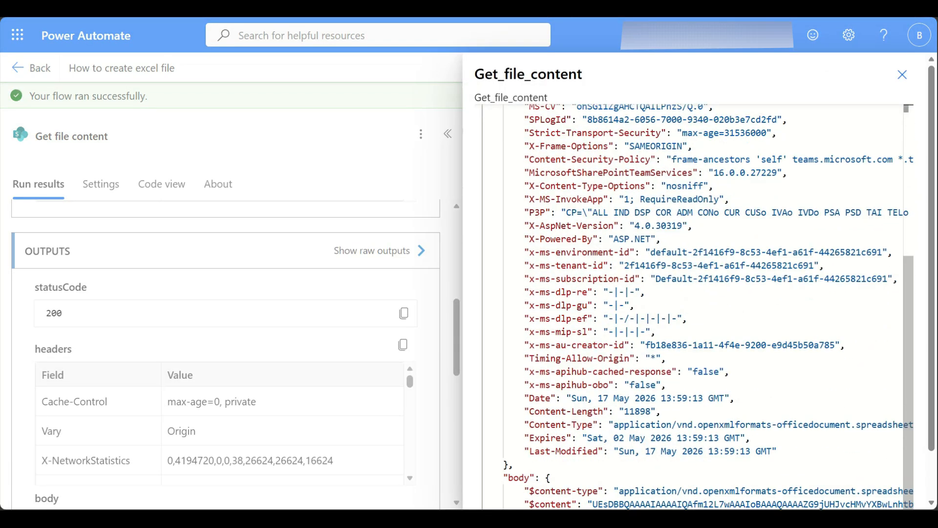
Examine the $content-type and $content values in the output body of Get file content, and close the raw outputs and the run message.
drag(536, 490, 908, 504)
click(594, 504)
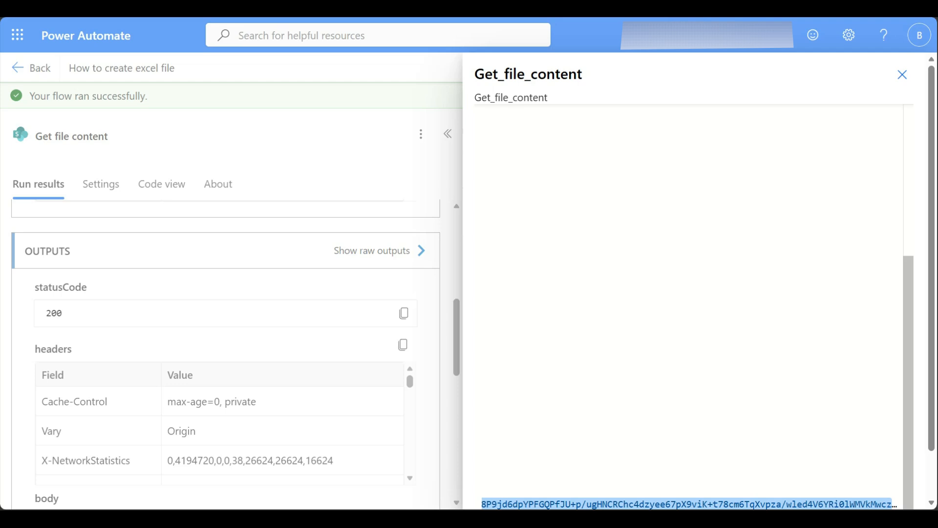
click(500, 491)
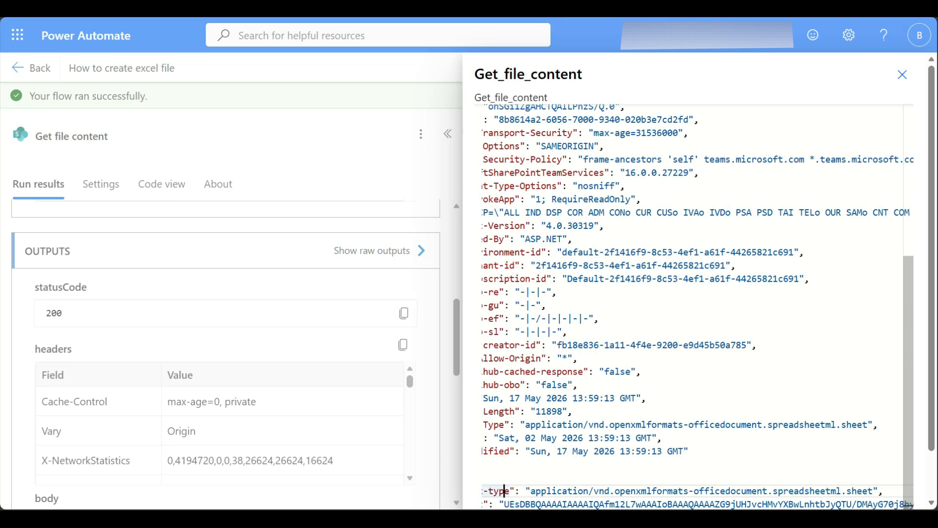
key(Down)
key(Down)
key(Left)
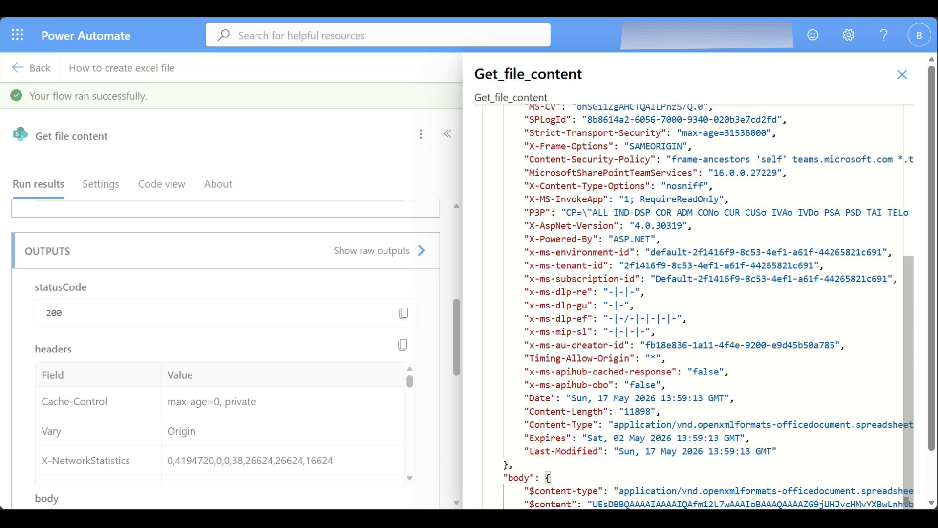
key(shift+Down)
key(shift+Down)
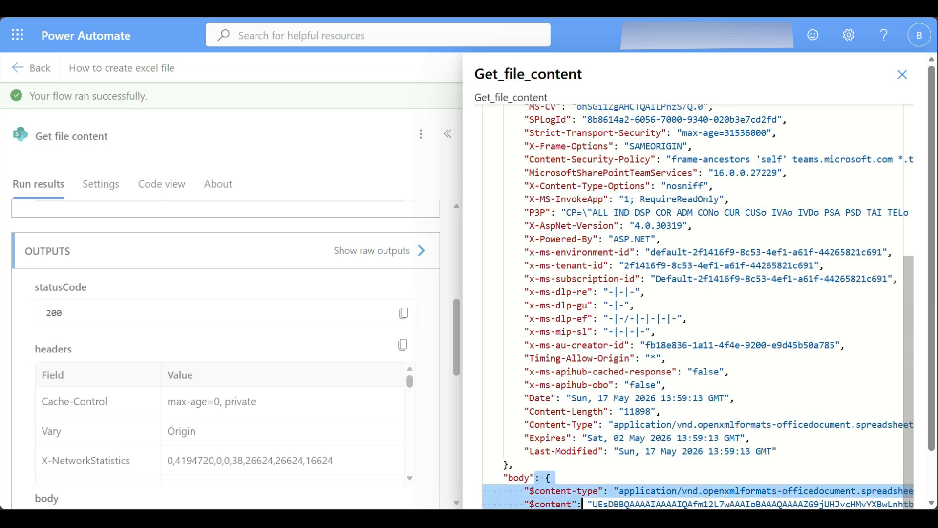
click(902, 75)
scroll(293, 313, down, 4)
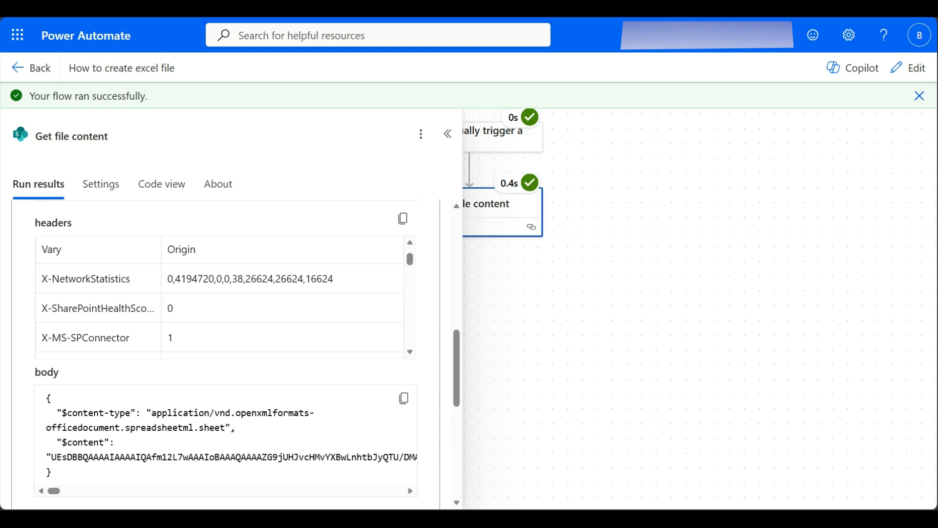
click(919, 96)
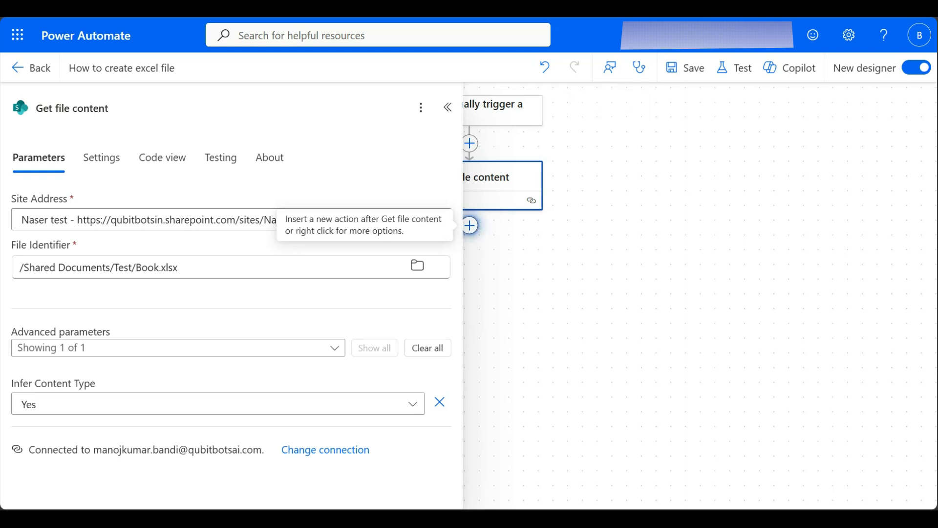
Add a Data Operation Compose action after the Get file content action.
click(469, 225)
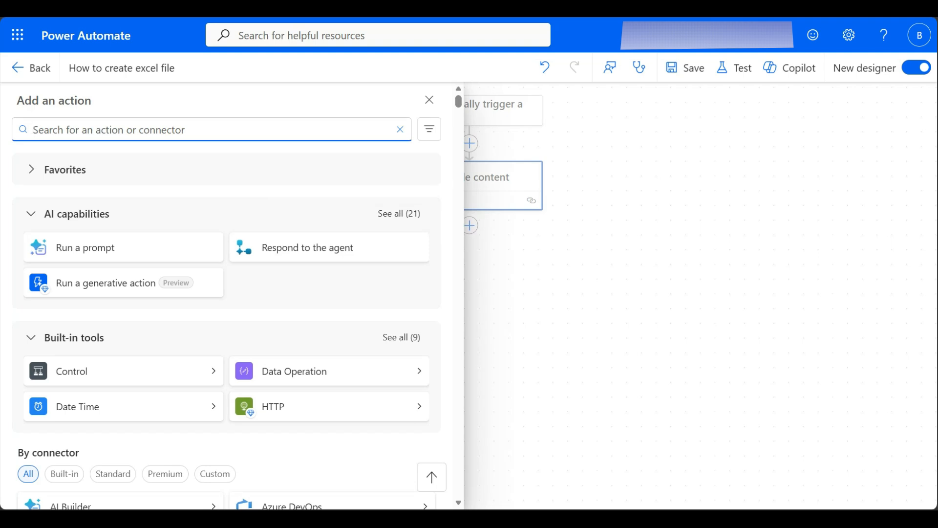
text(compose)
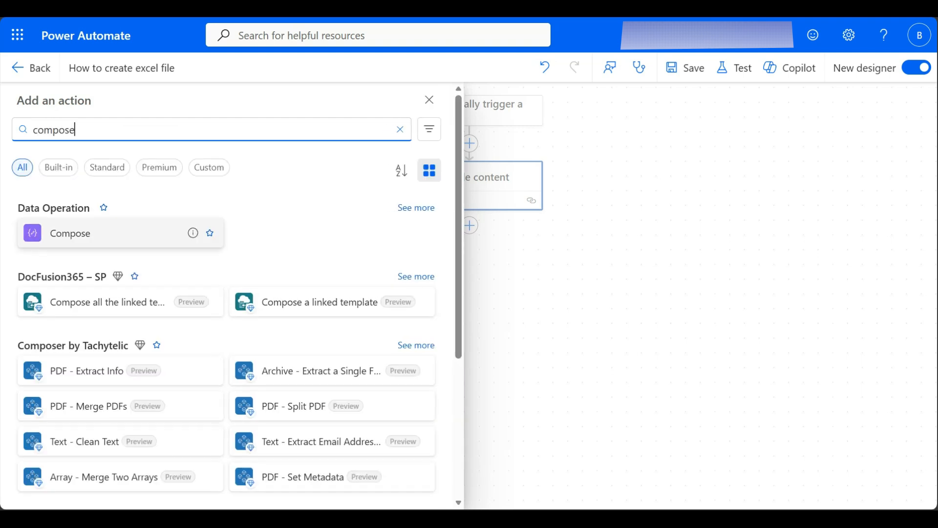
click(98, 233)
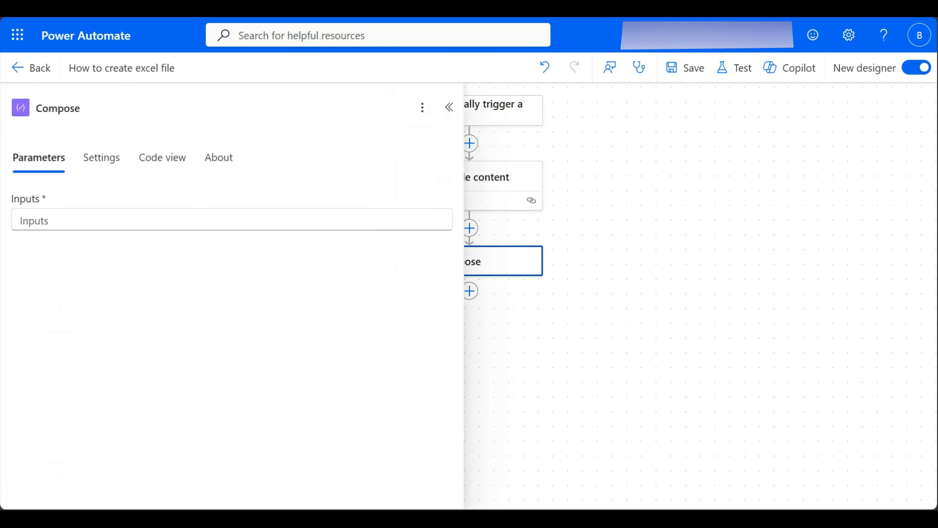
Paste the copied file body with its $content-type and $content values into the Compose inputs and check it.
click(98, 220)
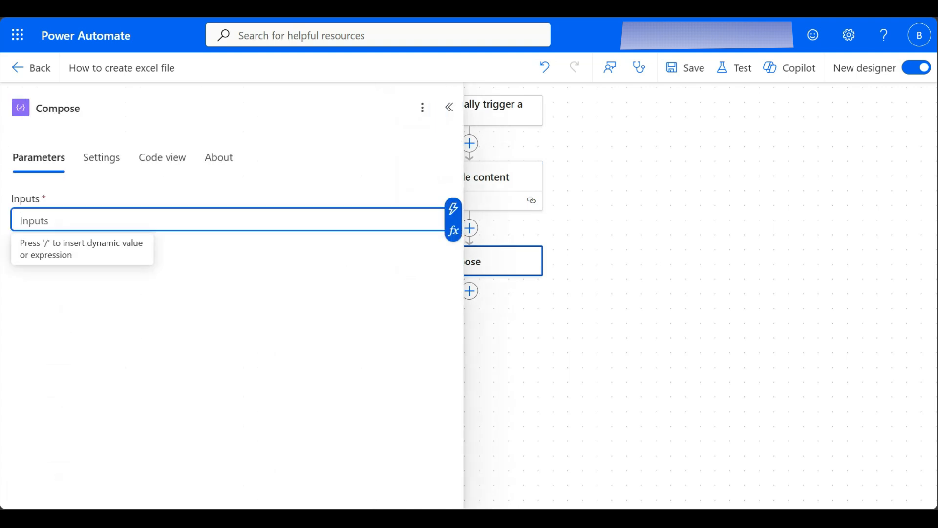
key(ctrl+v)
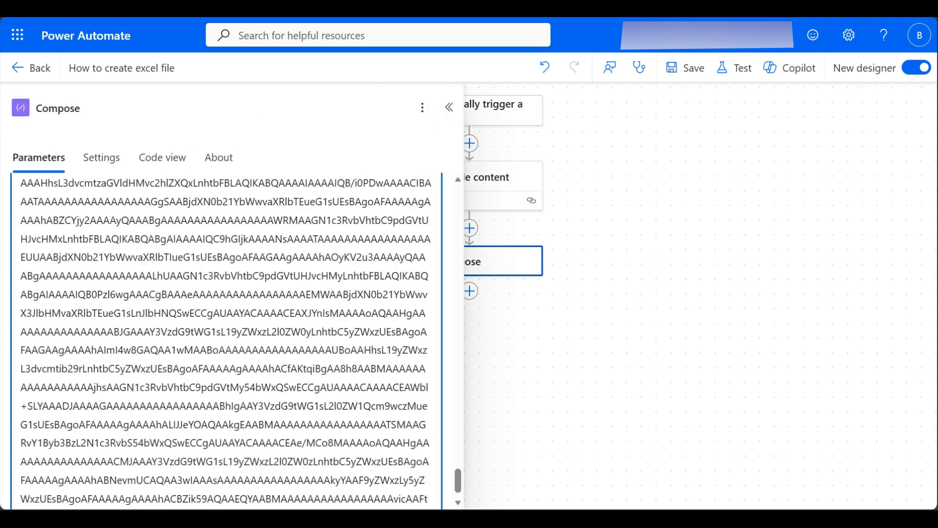
scroll(226, 342, up, 20)
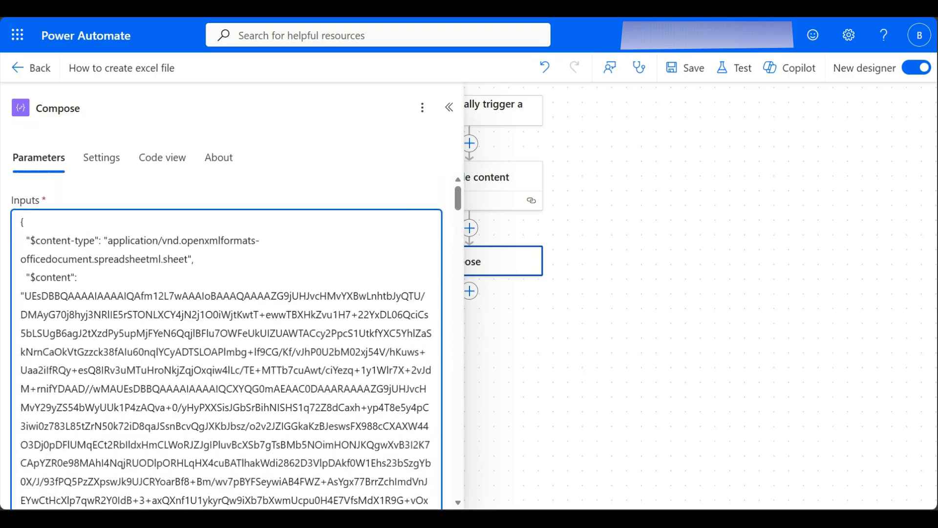
scroll(226, 342, down, 20)
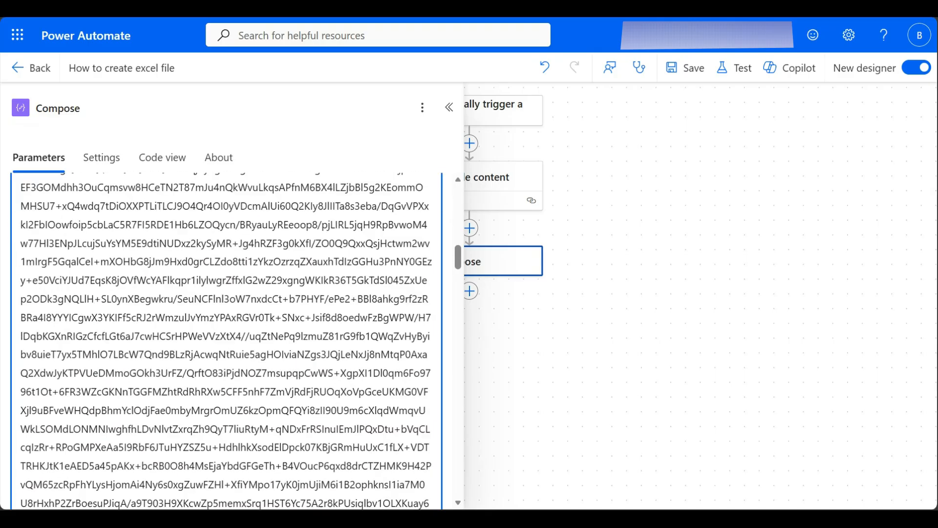
scroll(227, 342, up, 20)
scroll(227, 342, up, 20)
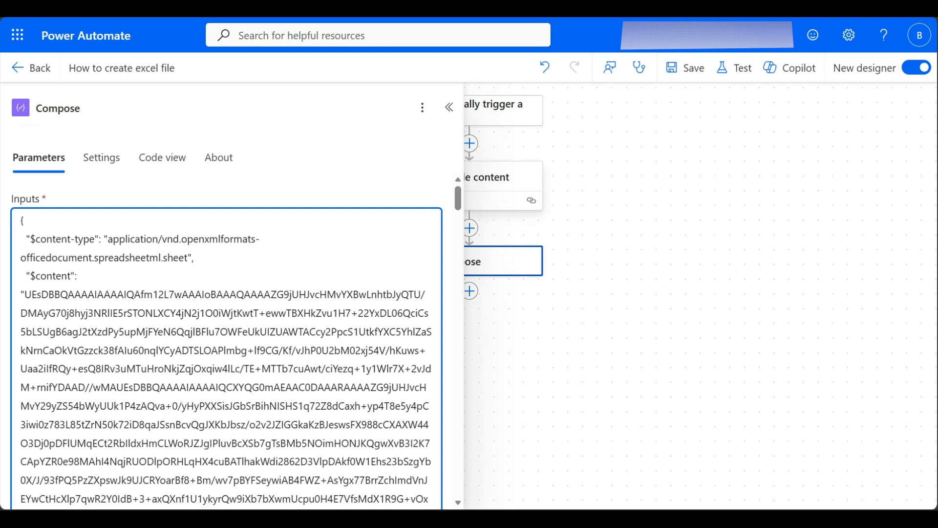
Delete the Get file content action from the flow.
click(496, 190)
right_click(496, 191)
click(537, 206)
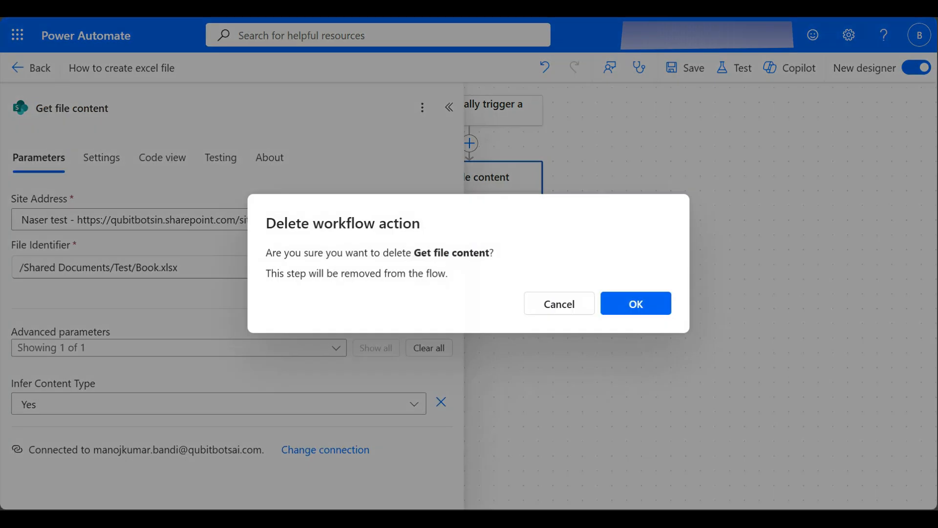
click(635, 303)
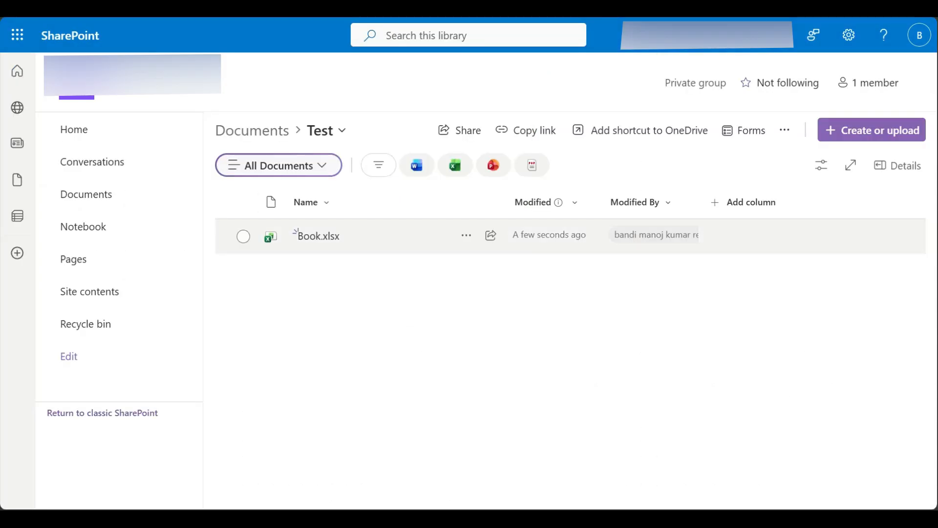
In SharePoint, try to delete Book.xlsx from the Test folder.
click(466, 235)
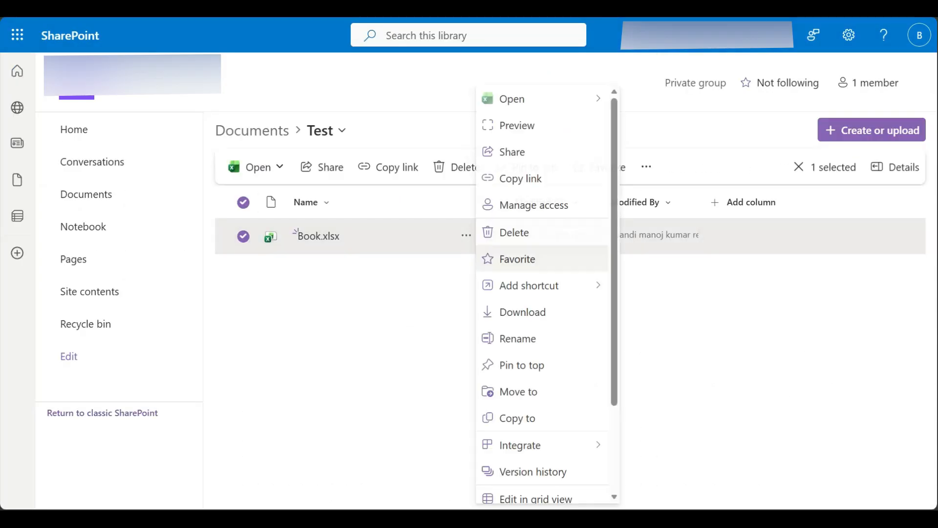
click(508, 231)
click(515, 321)
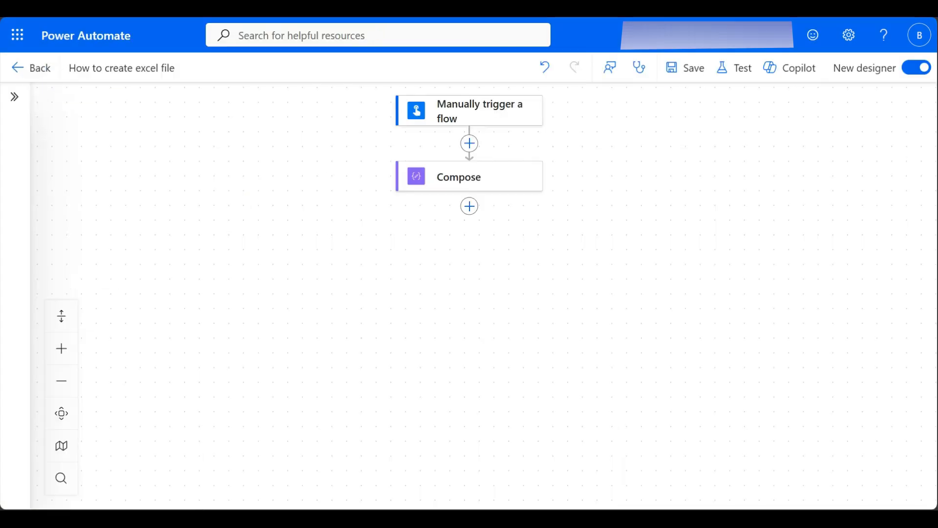
Back in Power Automate, add the SharePoint Create file action after Compose.
click(469, 206)
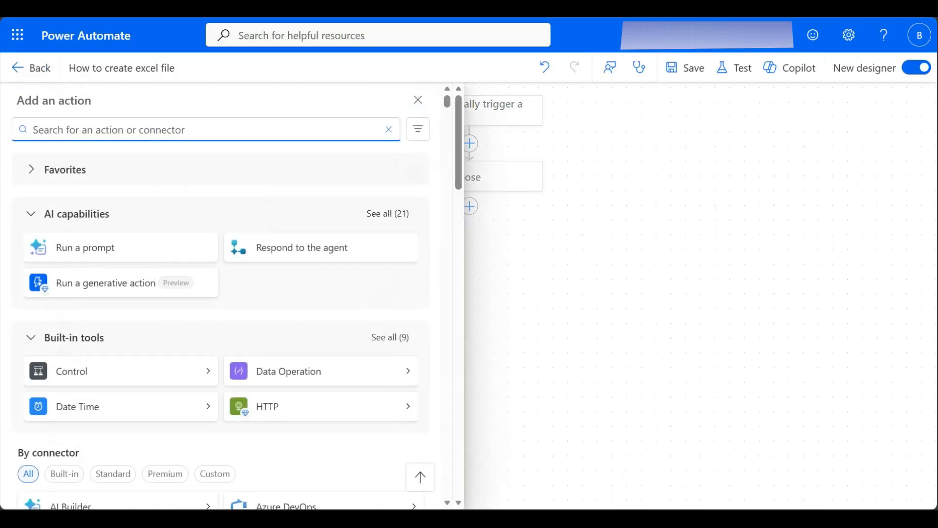
text(fi)
key(BackSpace)
key(BackSpace)
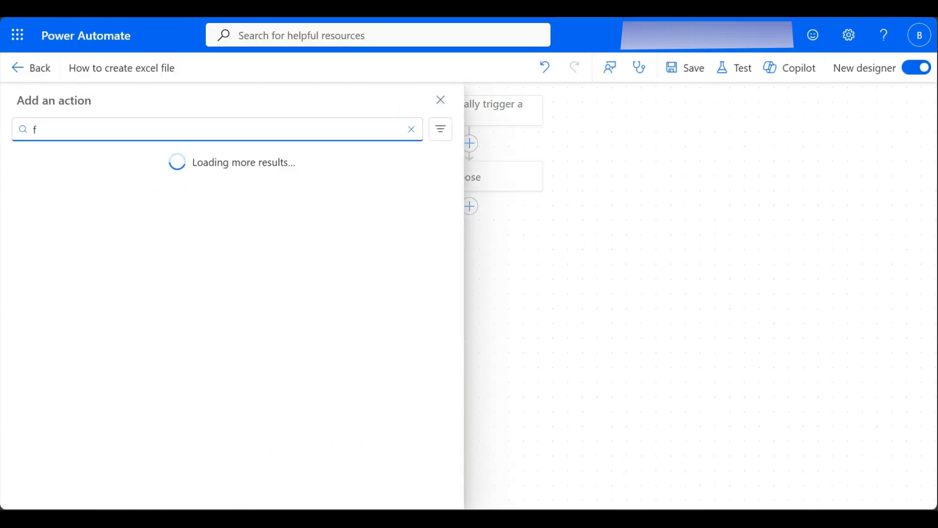
text(create )
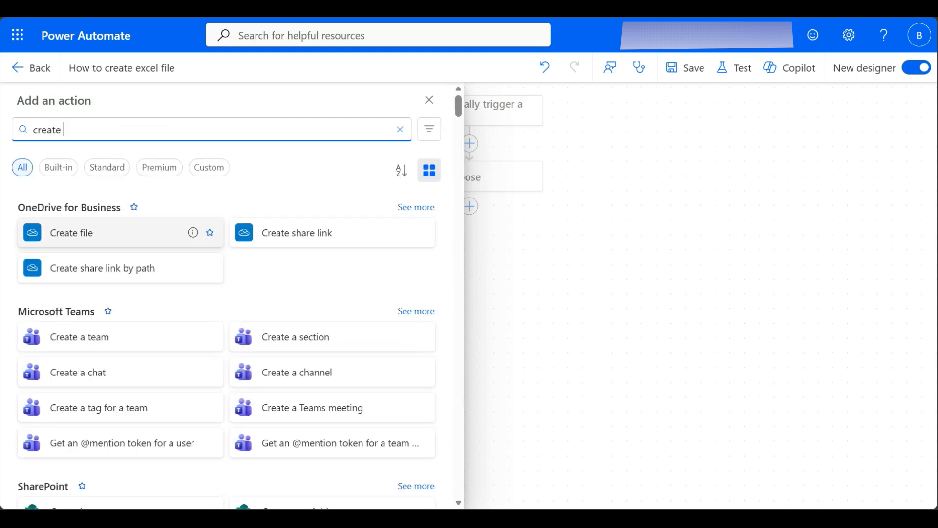
text(file)
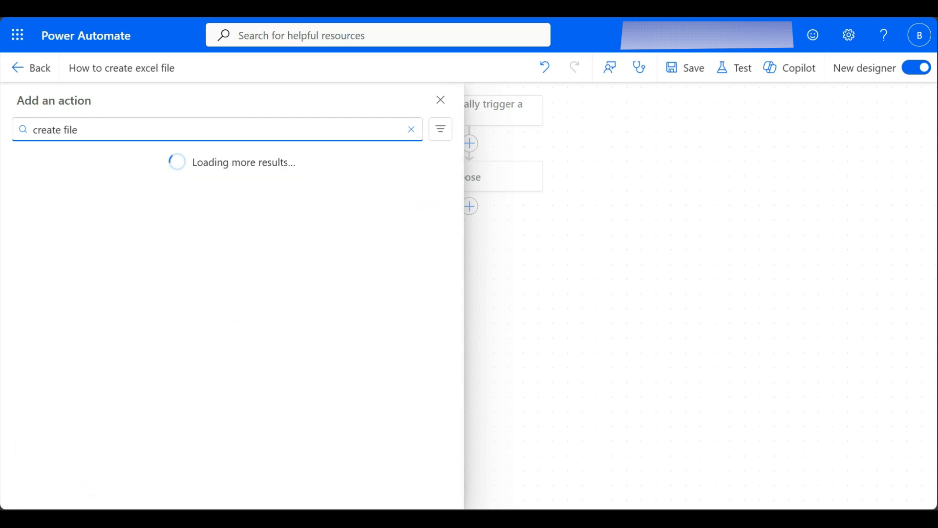
scroll(225, 317, down, 2)
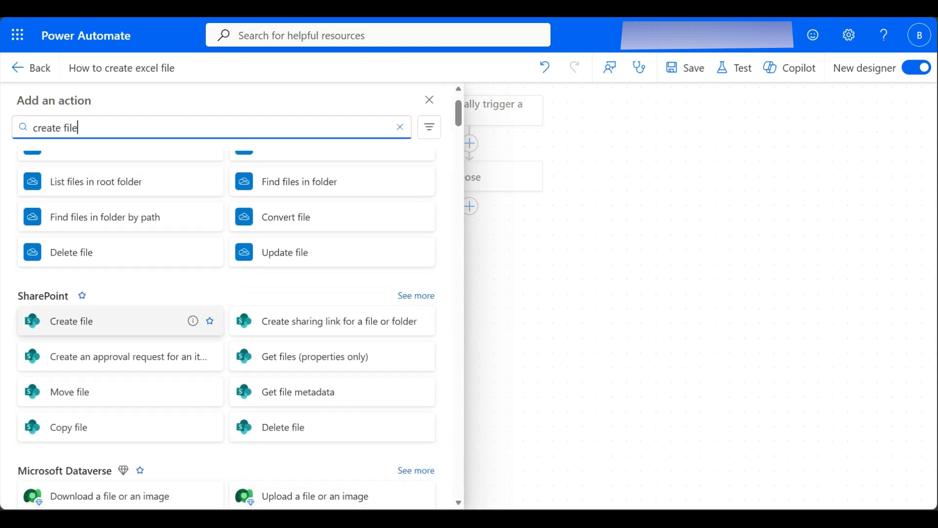
click(98, 320)
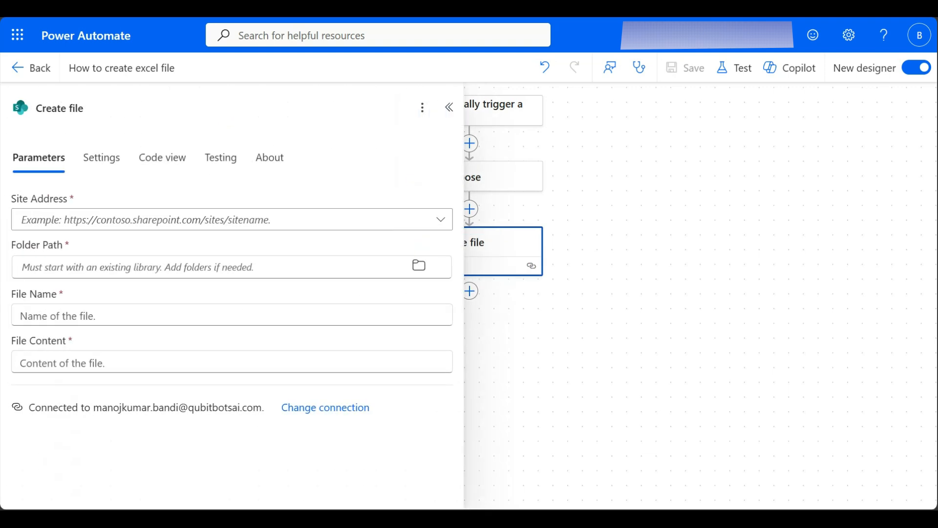
Set the Create file site address to the test site and its folder path to /Shared Documents/Test.
click(231, 219)
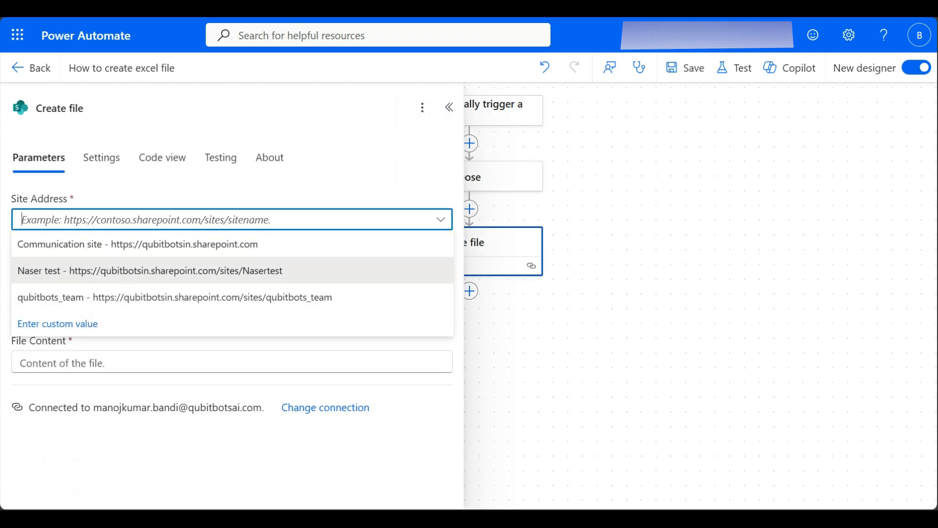
click(149, 270)
click(419, 266)
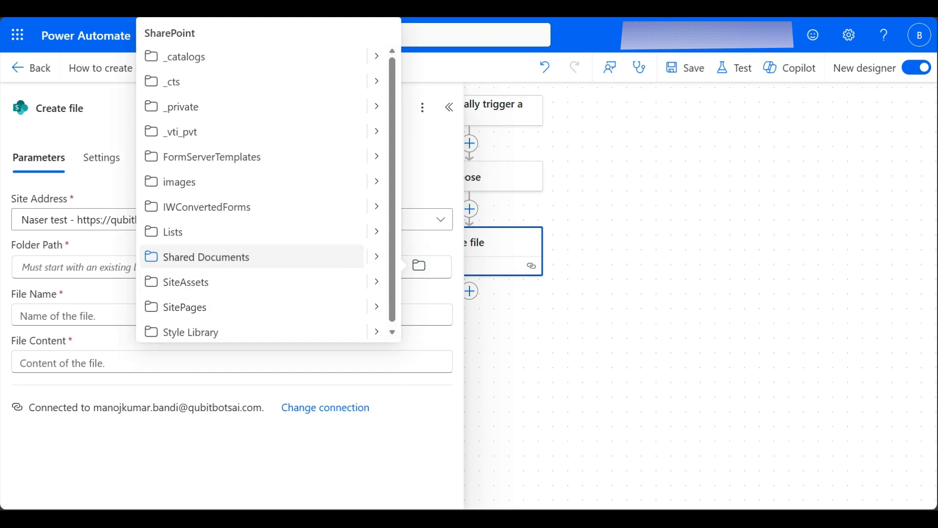
click(376, 256)
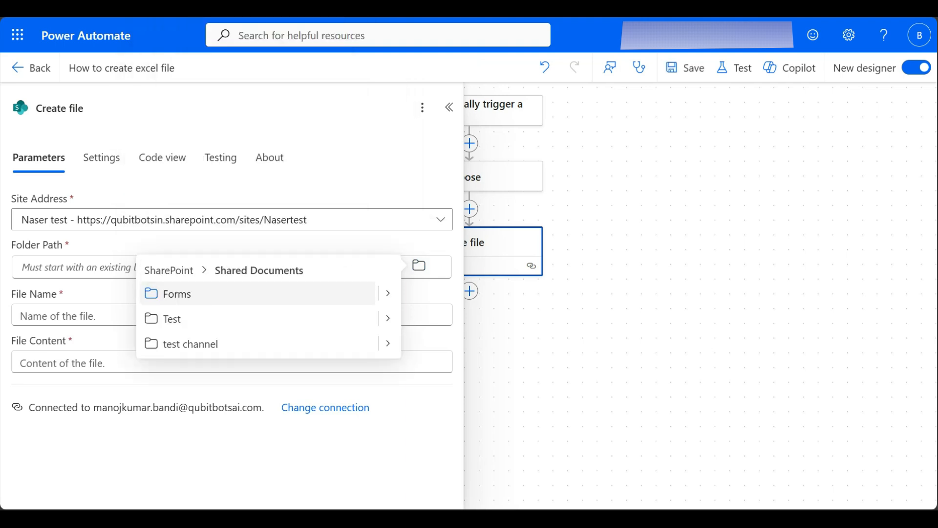
click(388, 318)
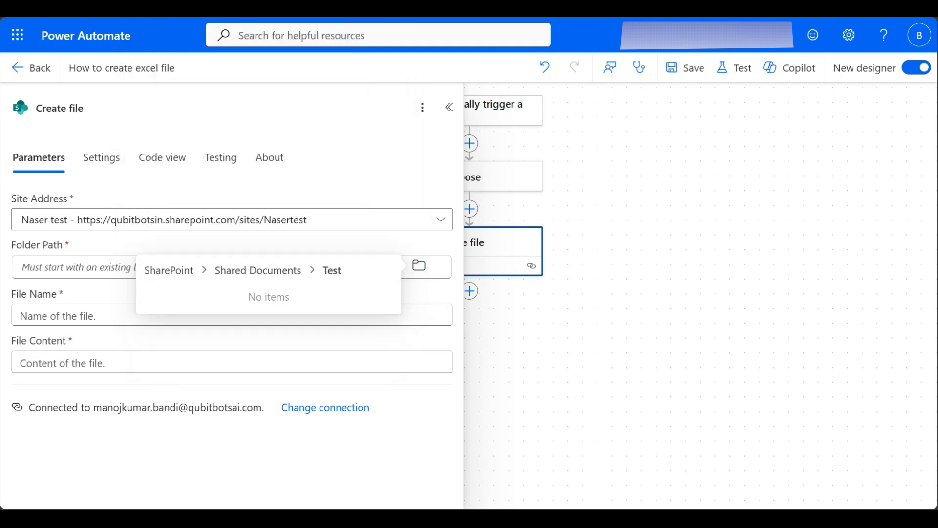
click(258, 270)
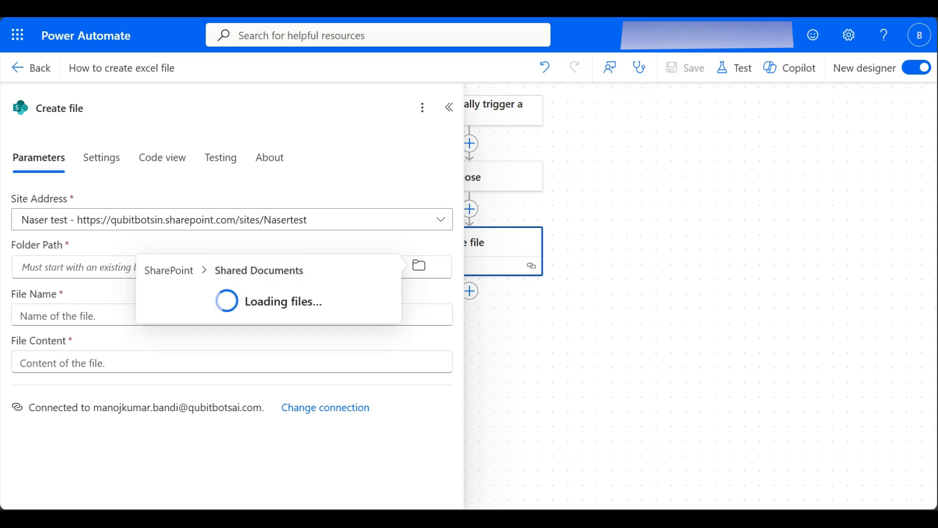
click(169, 317)
Name the file to create TechyStack.xlsx, including the .xlsx extension.
click(169, 316)
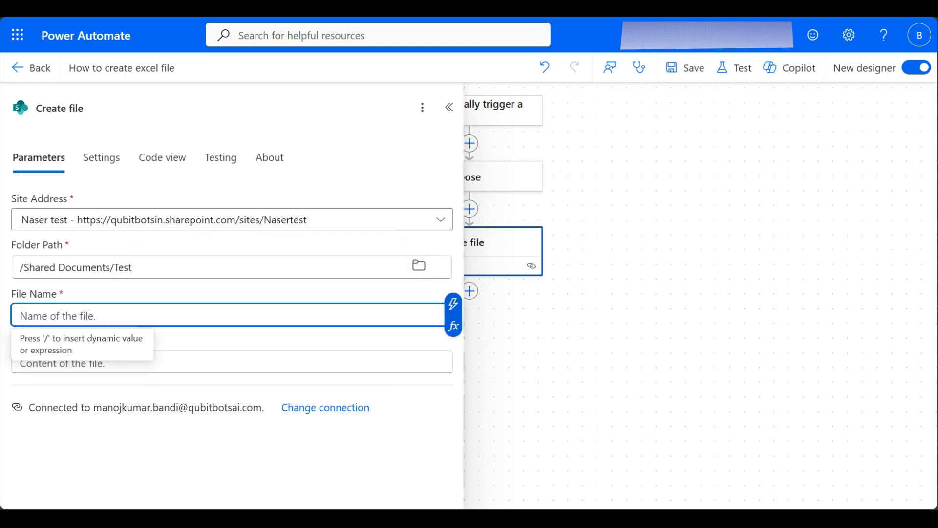
text(Techy)
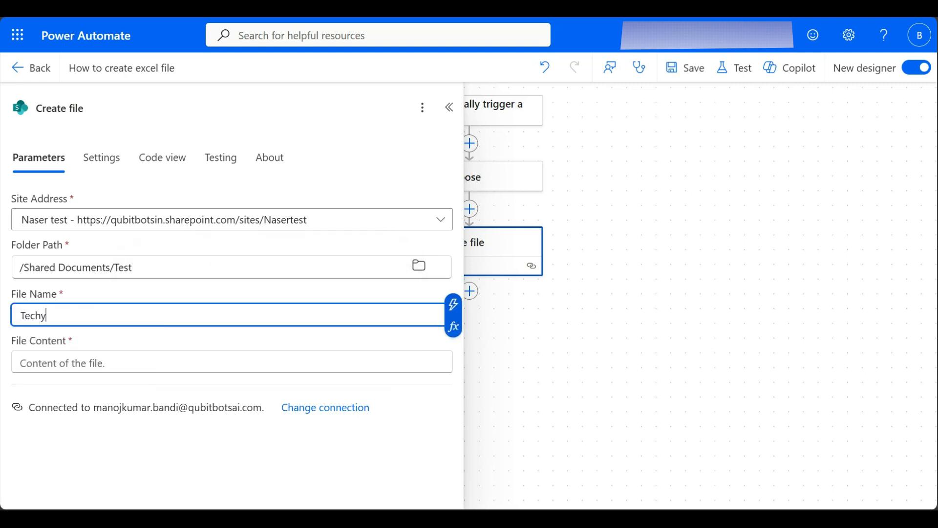
text(Stack.xlsx)
key(ctrl+a)
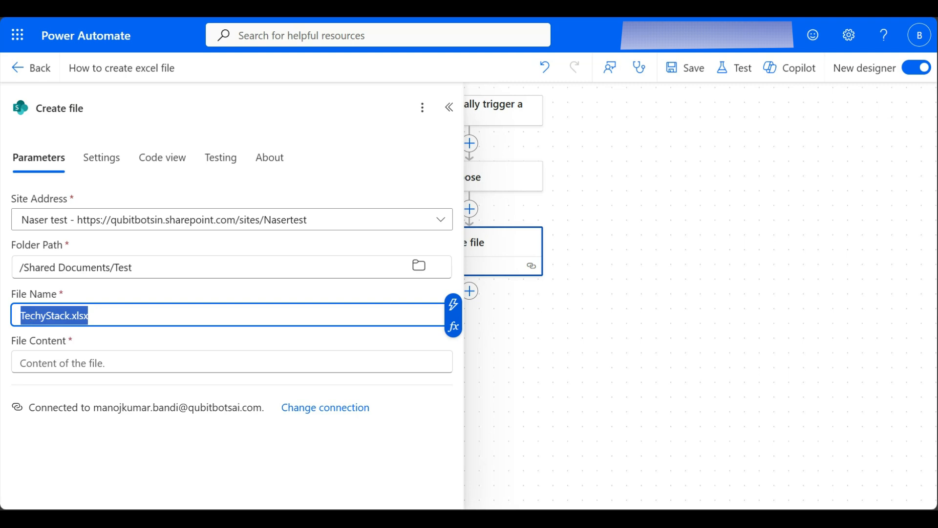
click(88, 315)
drag(72, 315, 88, 315)
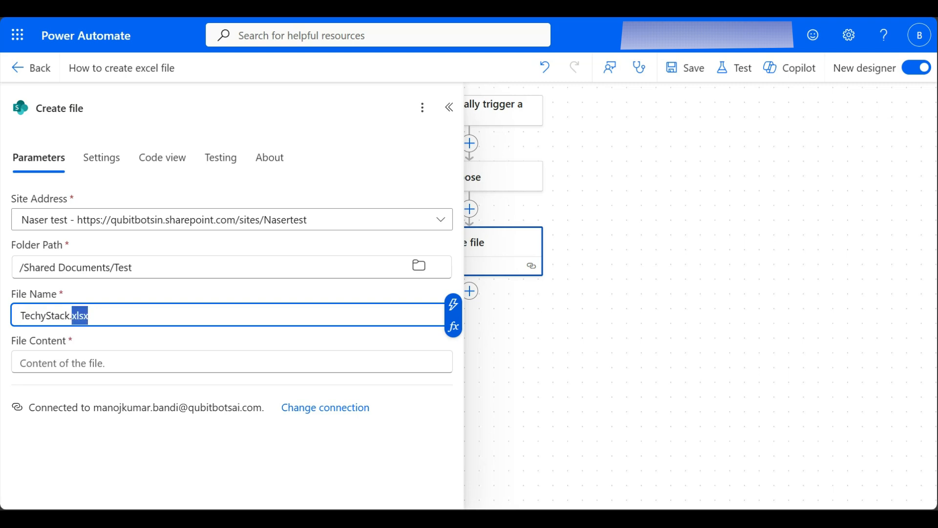
click(88, 315)
Set the file content to the Compose Outputs dynamic value and close the Create file settings.
click(98, 363)
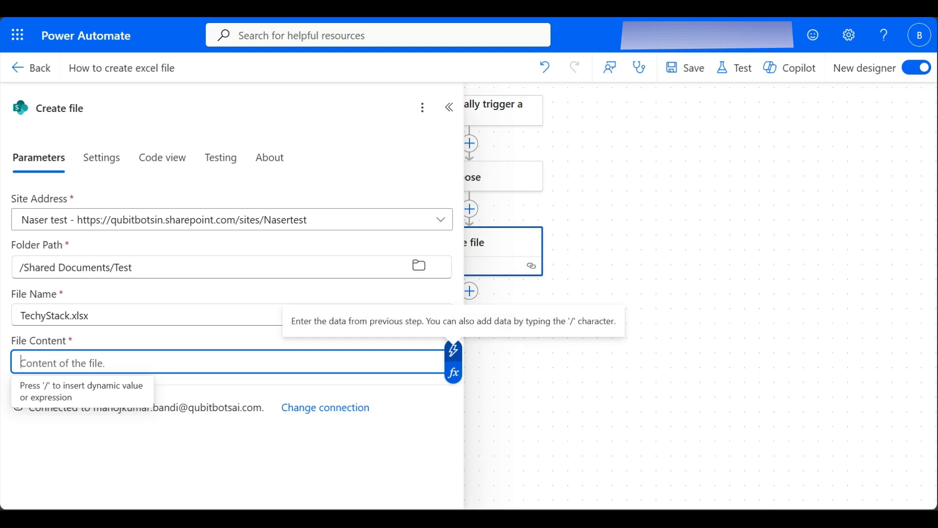
click(454, 349)
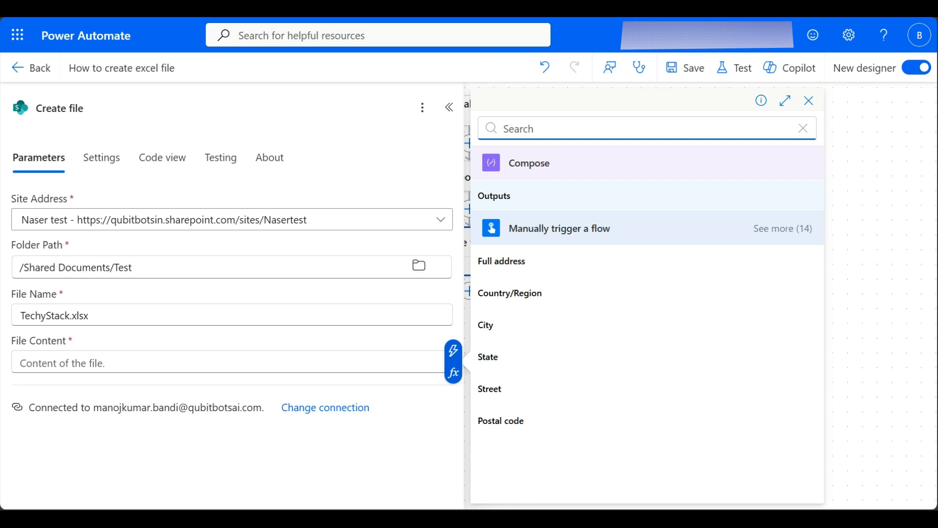
click(494, 195)
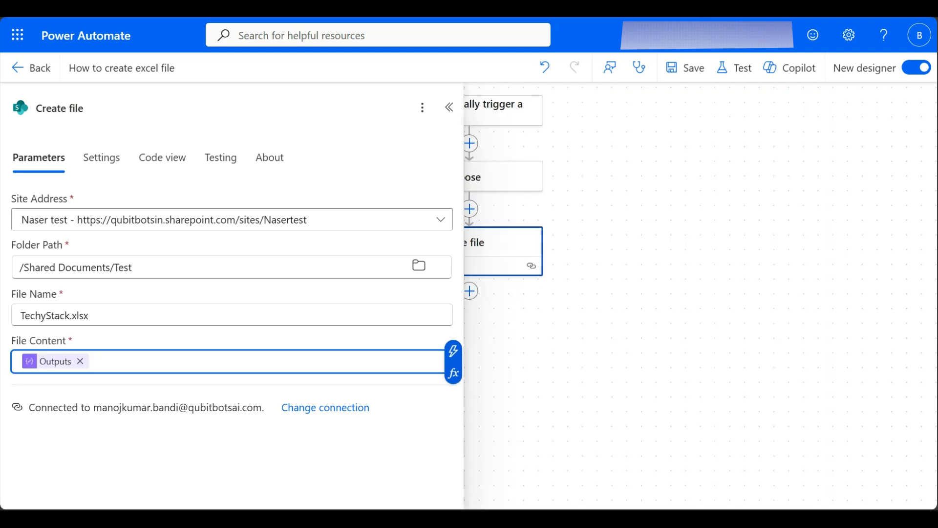
double_click(54, 316)
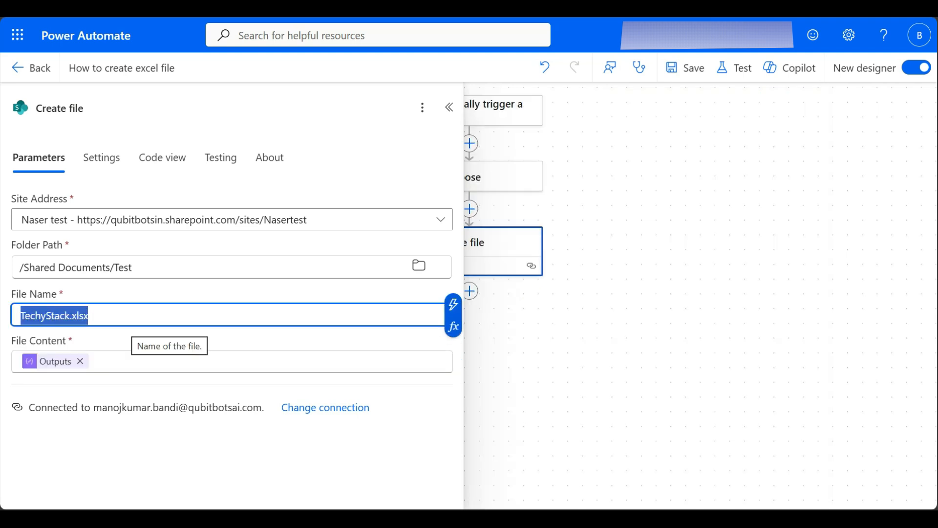
click(635, 220)
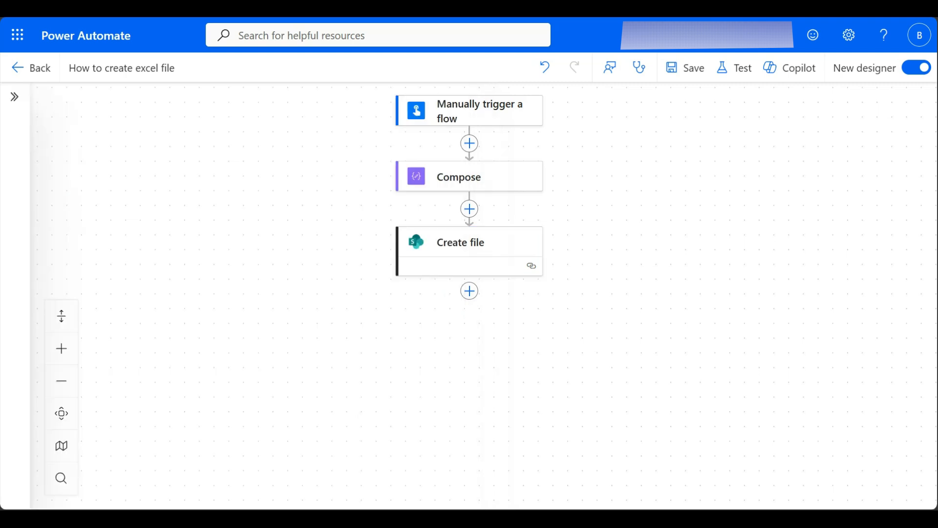
Test the flow and review the run results of the Create file action.
click(734, 68)
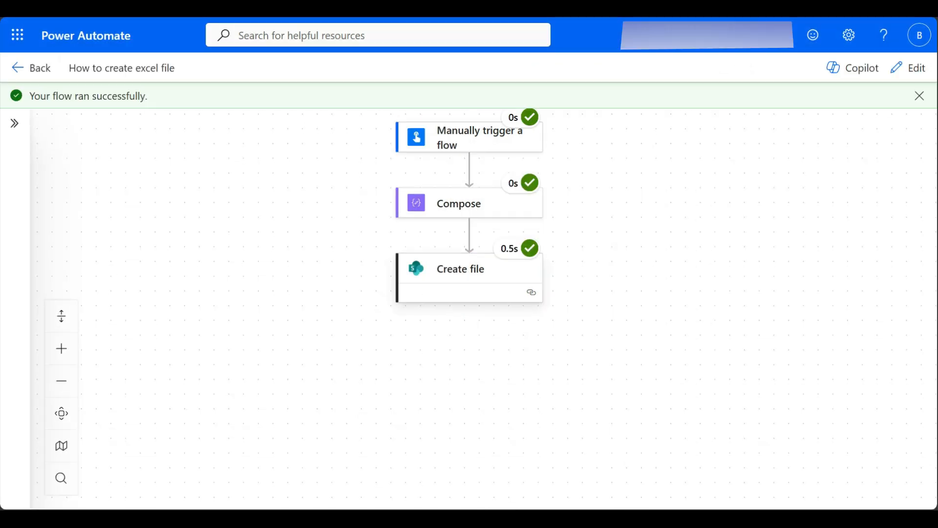
click(460, 269)
scroll(293, 347, down, 10)
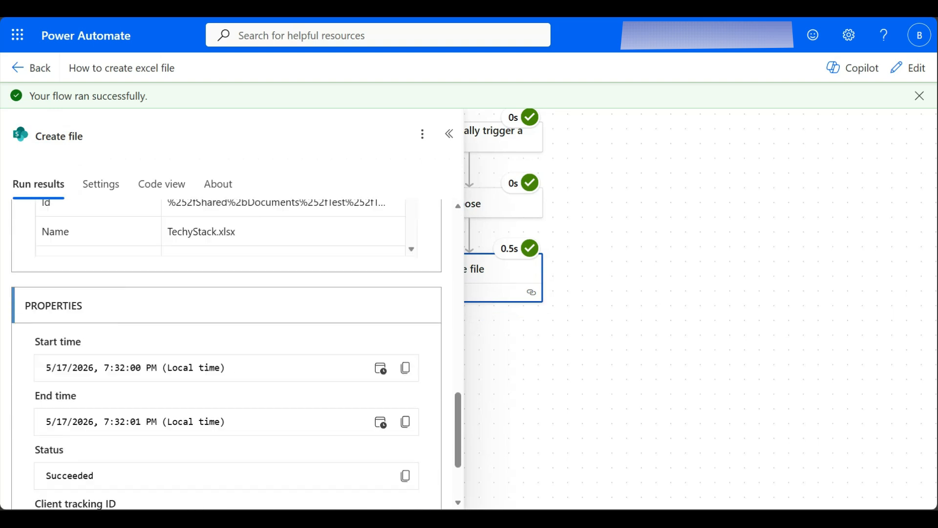
scroll(225, 352, down, 5)
scroll(225, 352, up, 15)
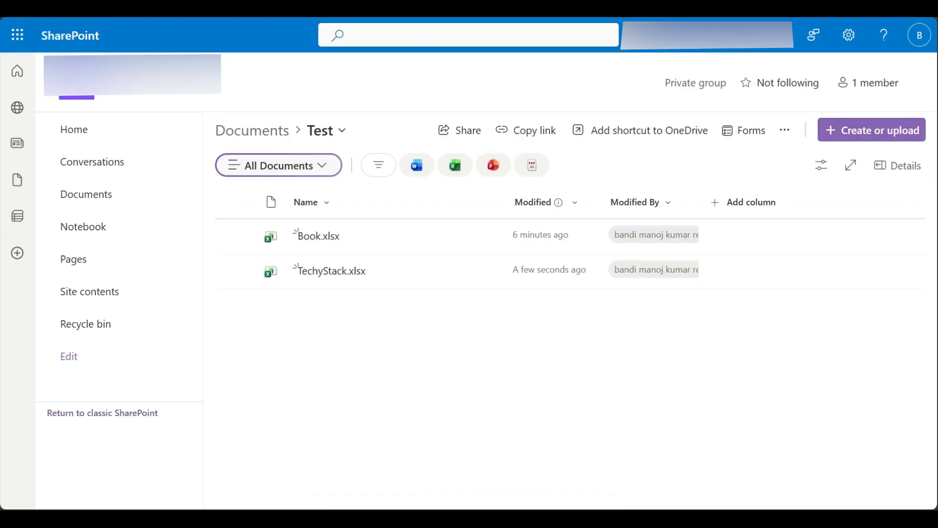
Open the created TechyStack.xlsx from the SharePoint Test folder, return the flow to edit mode and close the Create file settings.
mouse_move(332, 272)
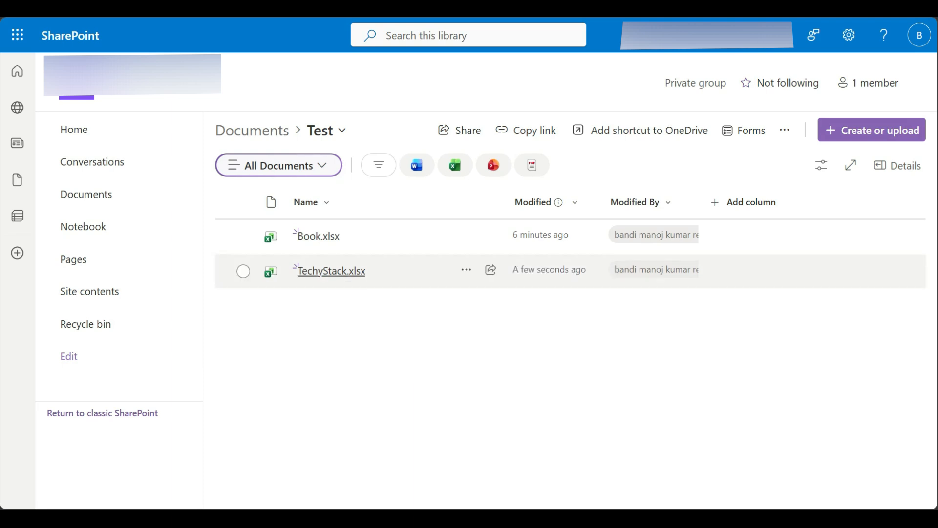
click(332, 271)
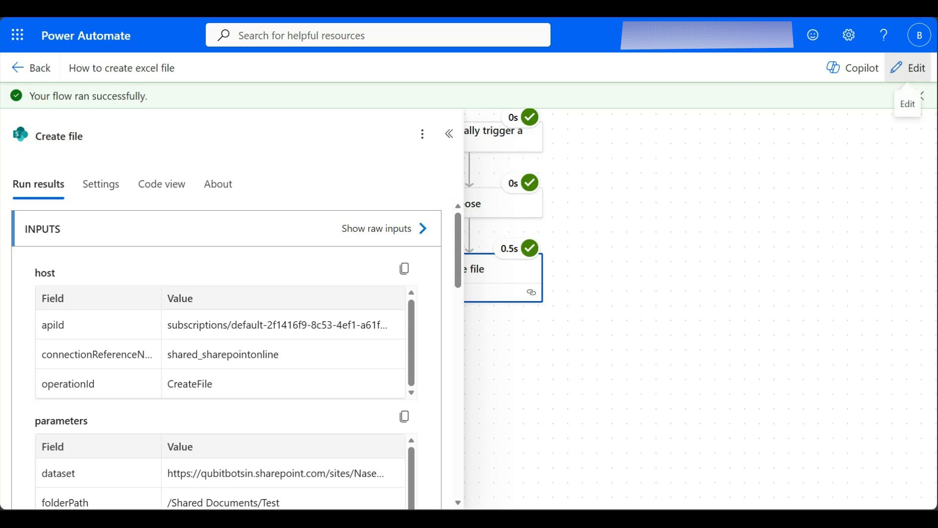
click(908, 67)
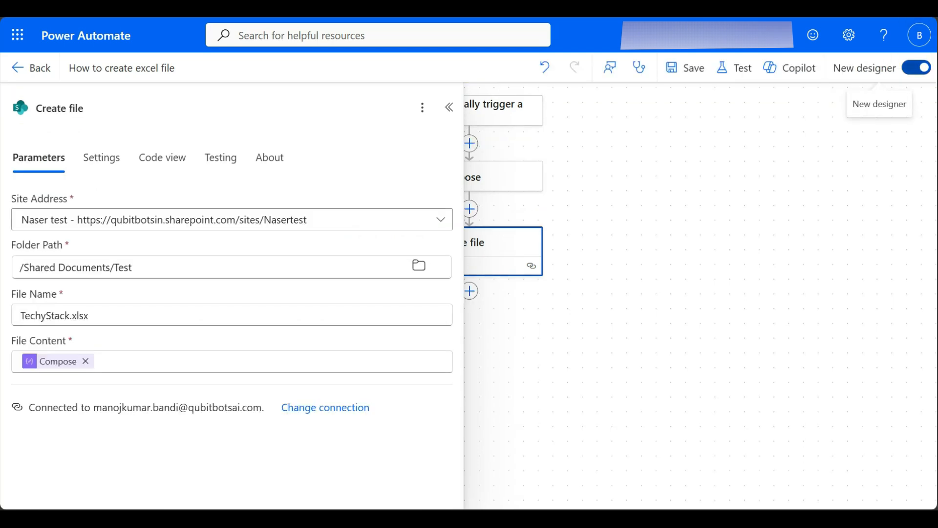
click(699, 220)
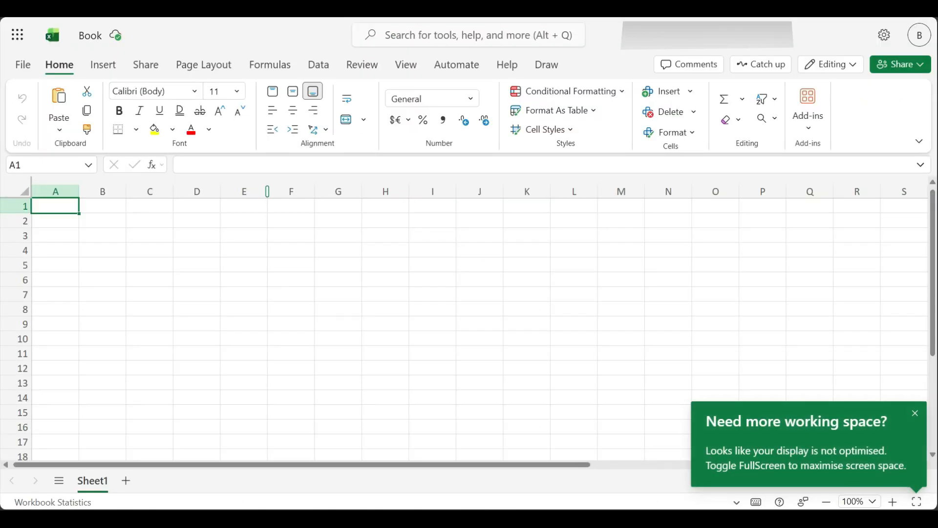
Switch to the blank Book workbook in Excel and mark out a block of empty cells on Sheet1.
drag(102, 235, 244, 354)
click(338, 339)
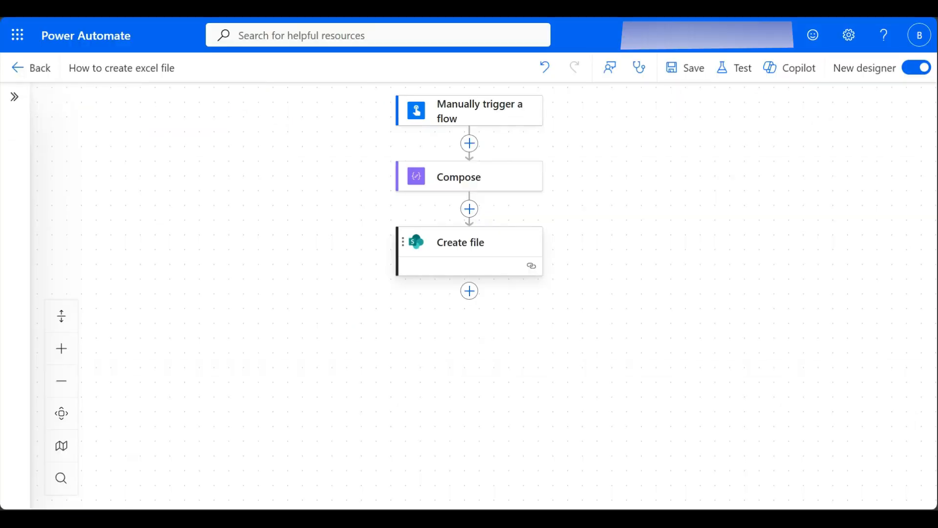
Add the Excel Online (Business) Create table action below Create file.
click(469, 291)
text(excel)
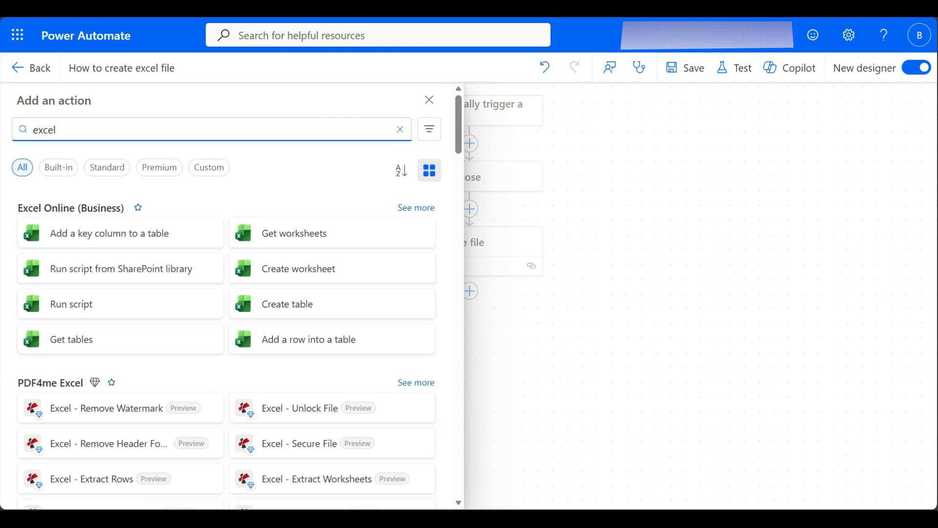
click(415, 208)
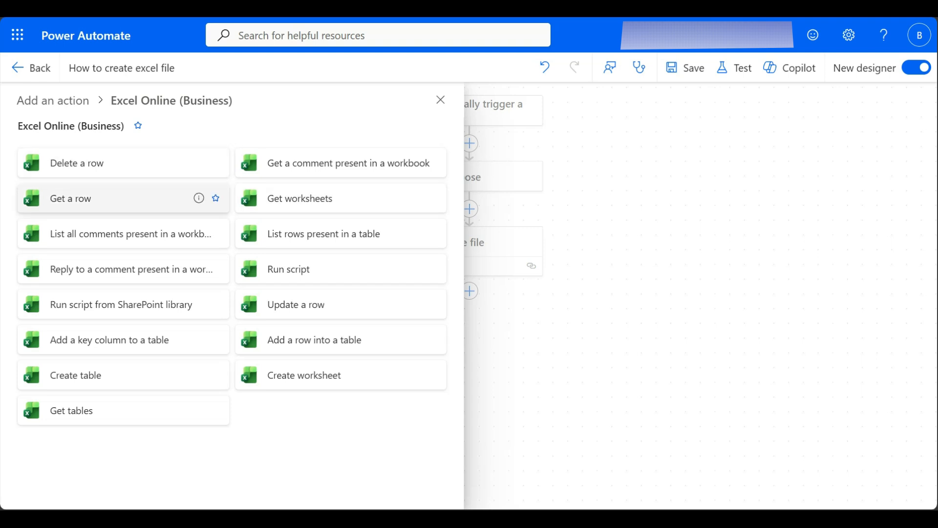
click(31, 386)
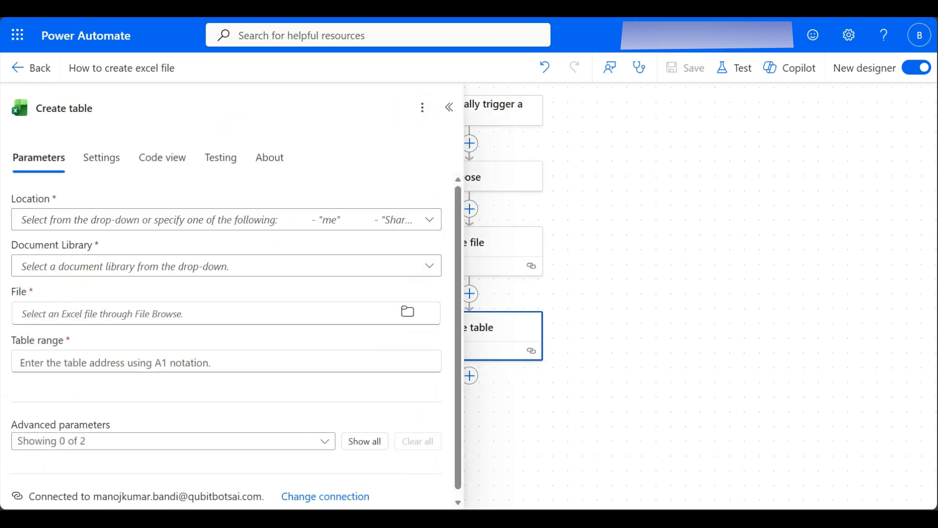
Set the Create table location to the test SharePoint site and its document library to Documents.
click(429, 220)
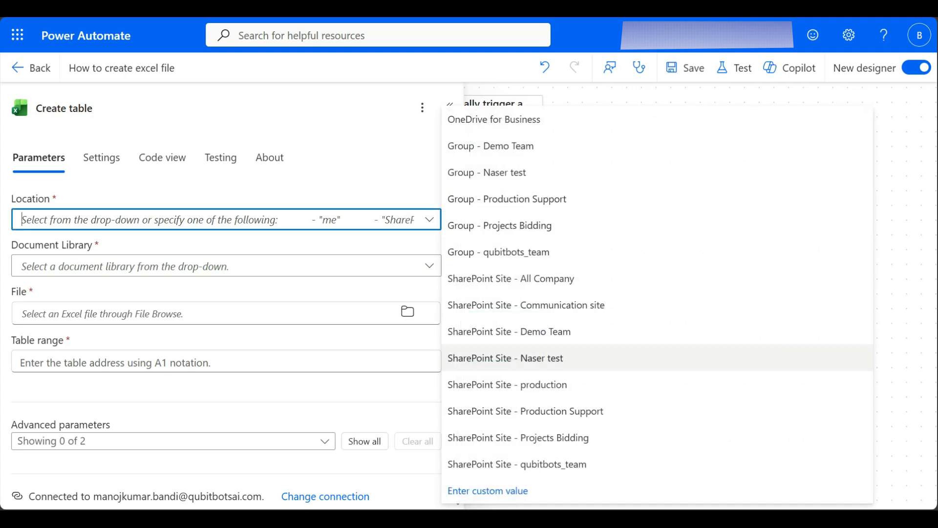
click(505, 358)
click(430, 266)
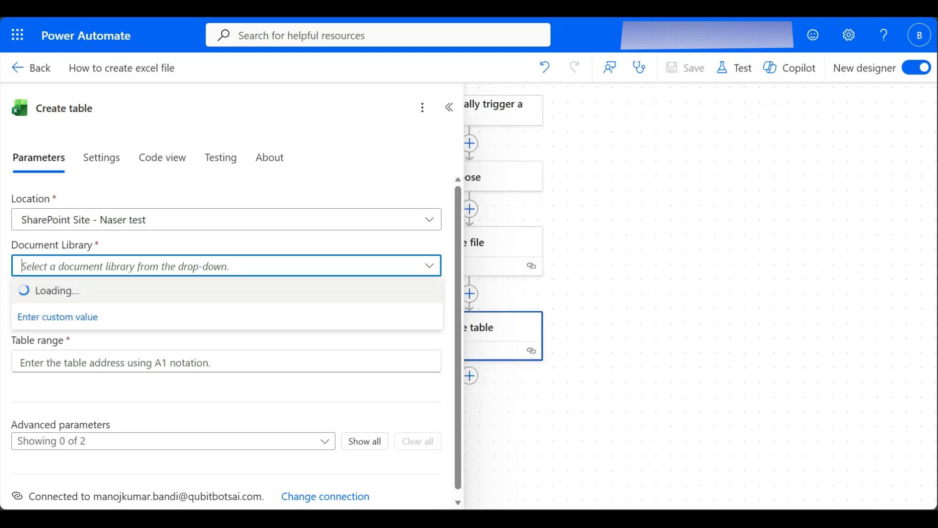
click(42, 291)
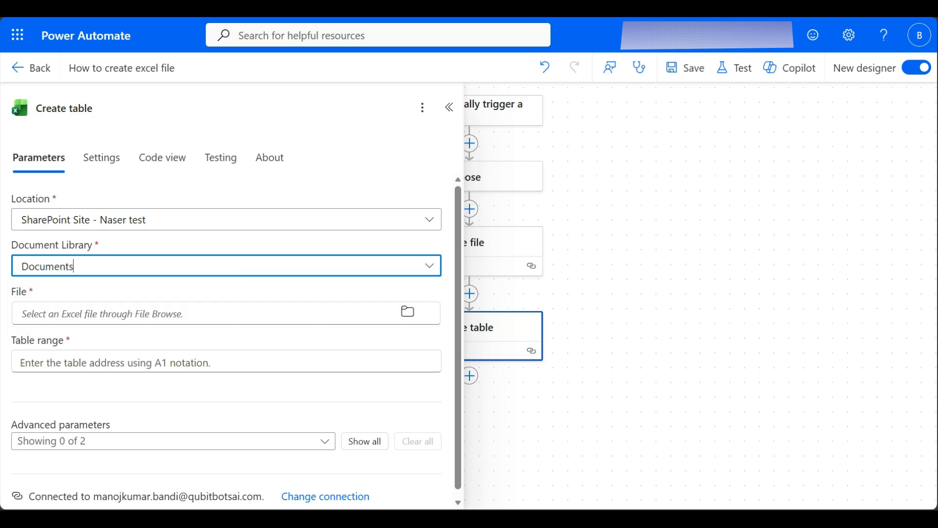
Set the Create table file to the body/Id dynamic value from Create file.
click(206, 313)
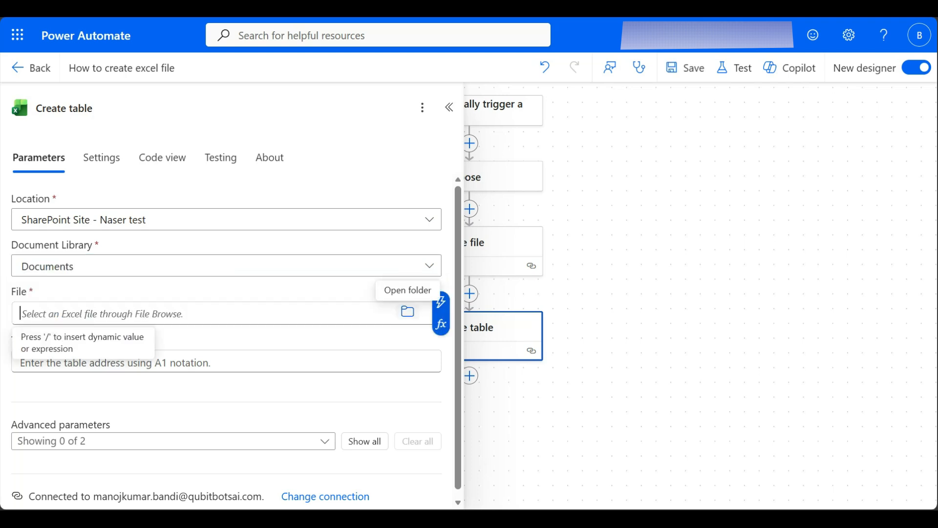
click(440, 302)
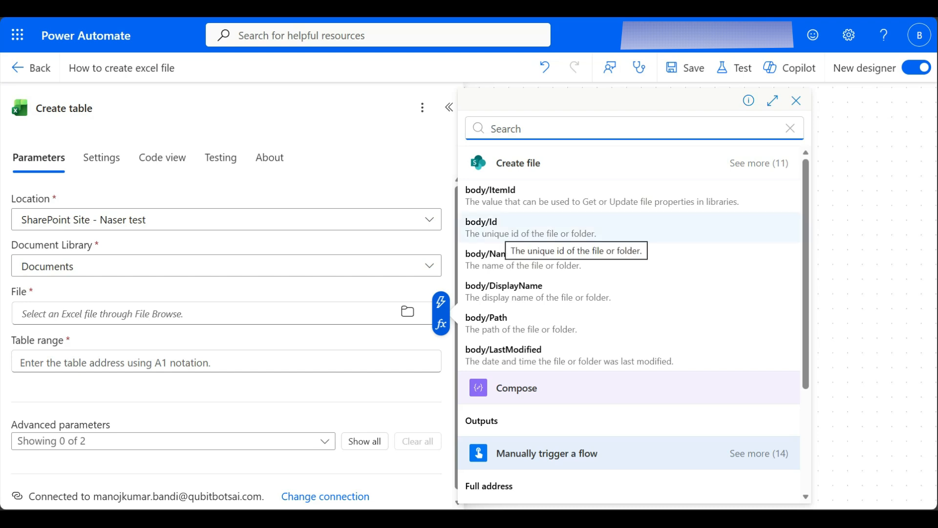
click(481, 225)
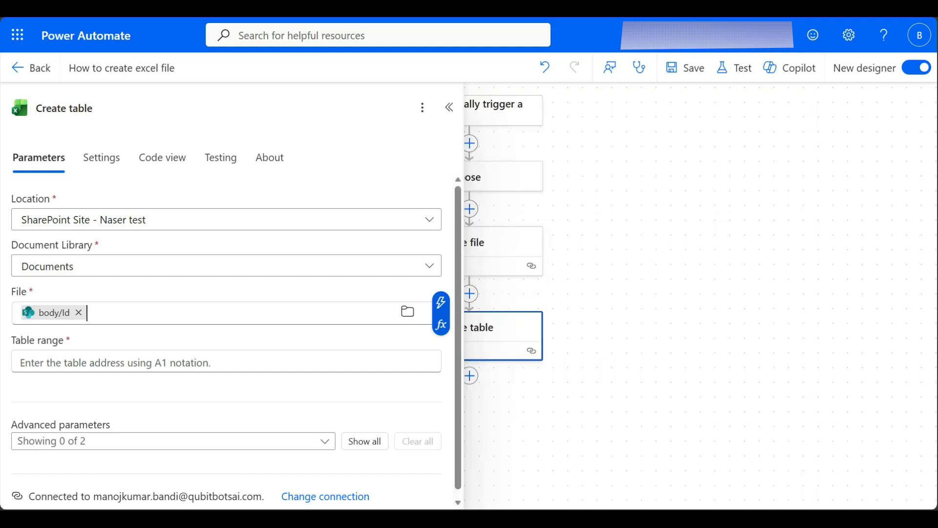
Set the table range of the Create table action to A1:B1.
click(222, 362)
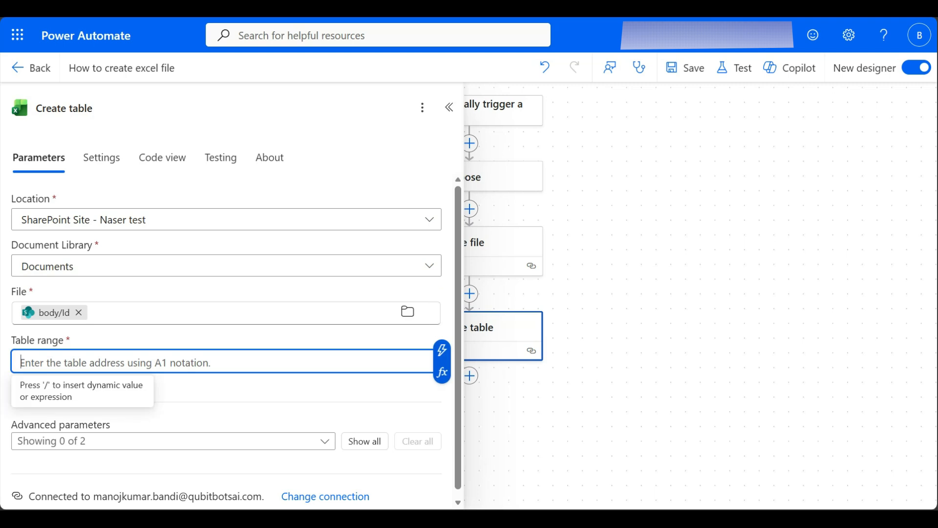
text(A1)
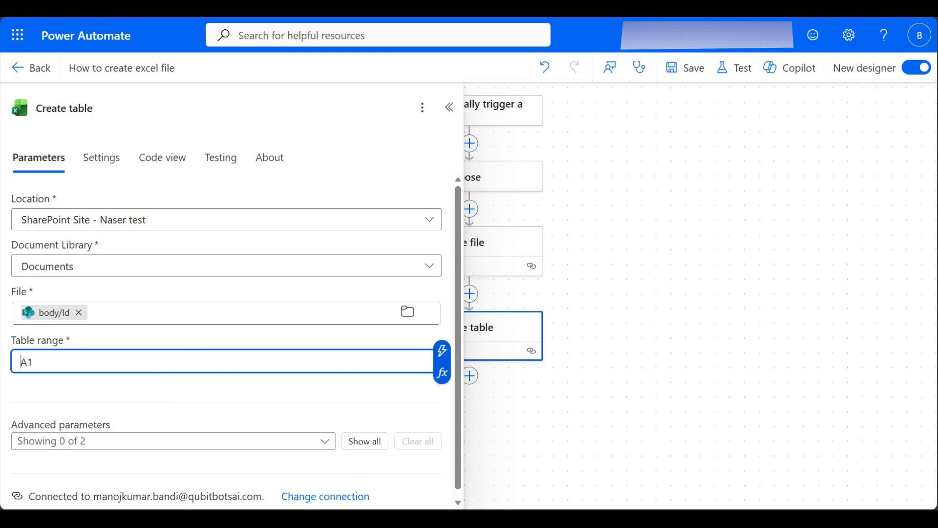
text(:)
key(BackSpace)
text(:B1)
Show the Table name and Columns names advanced parameters of the Create table action.
scroll(196, 421, down, 1)
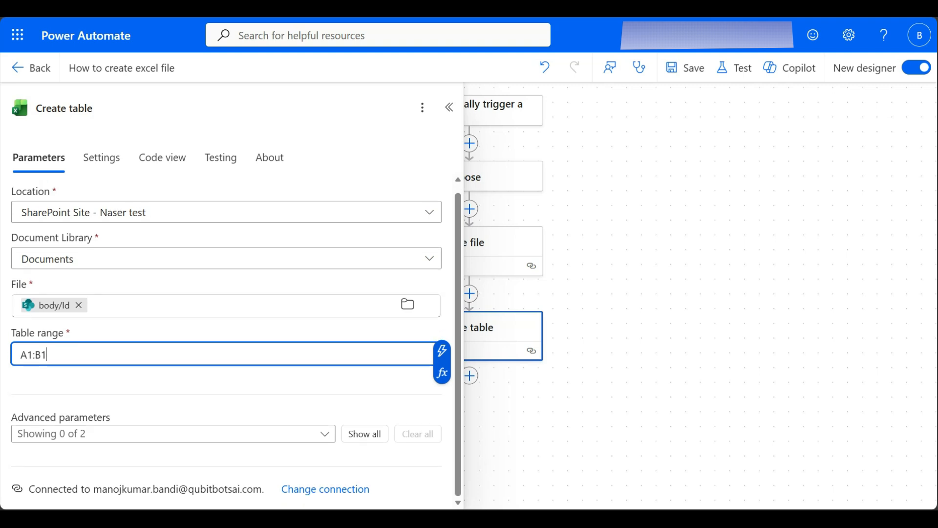
click(174, 433)
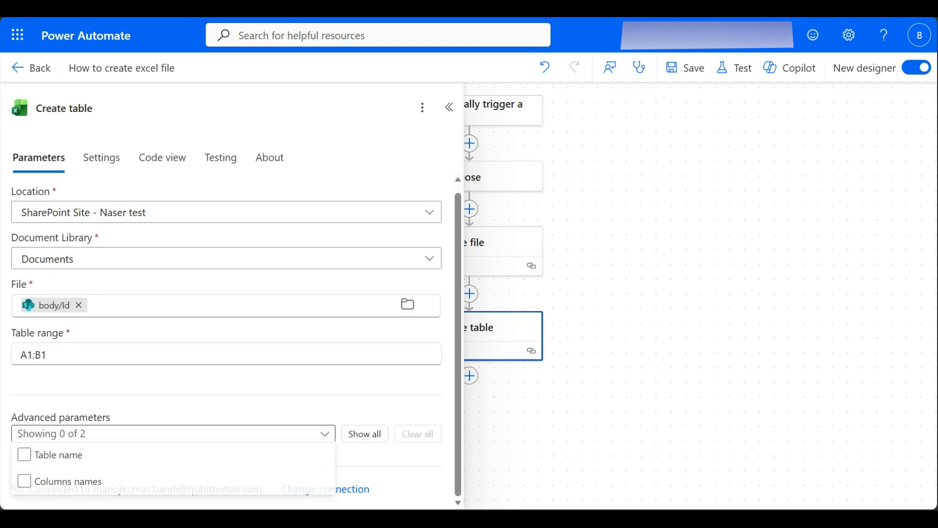
click(59, 455)
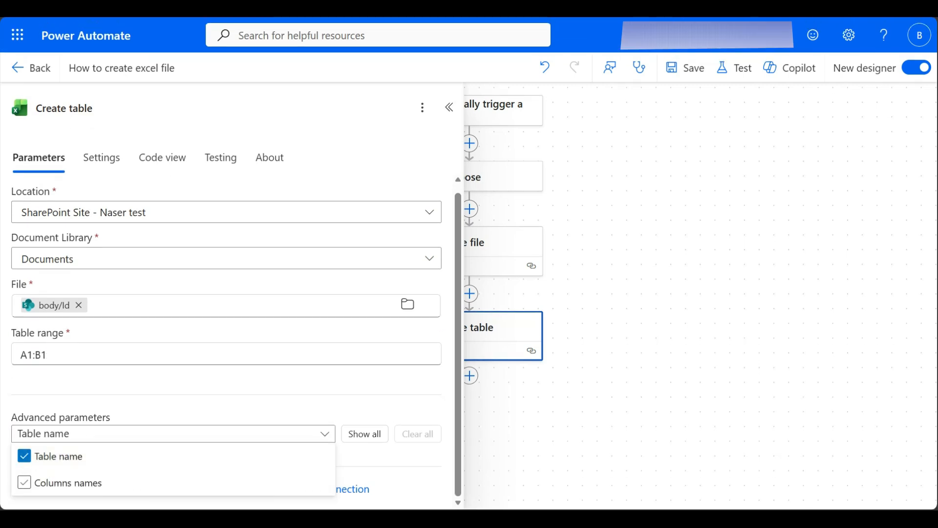
click(68, 483)
click(389, 459)
scroll(389, 459, down, 2)
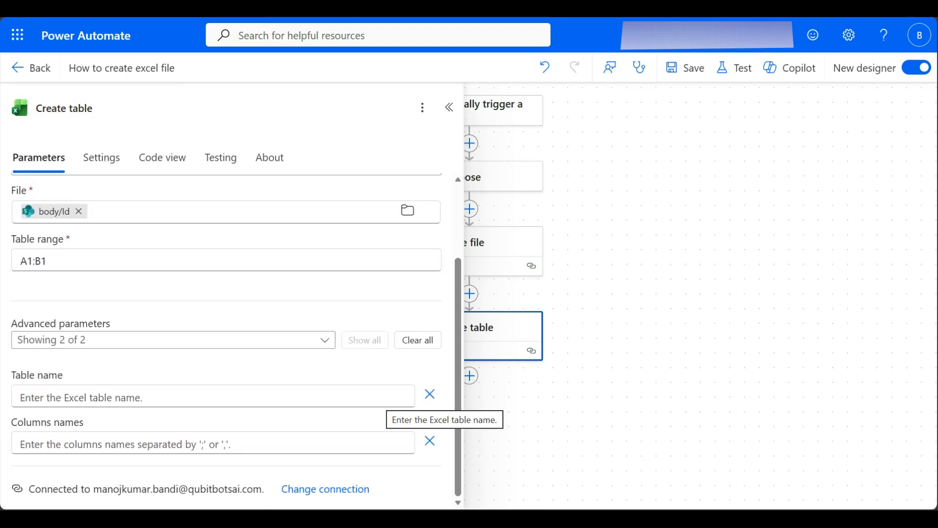
Name the table data1 and enter its column names as ID;Name.
click(196, 396)
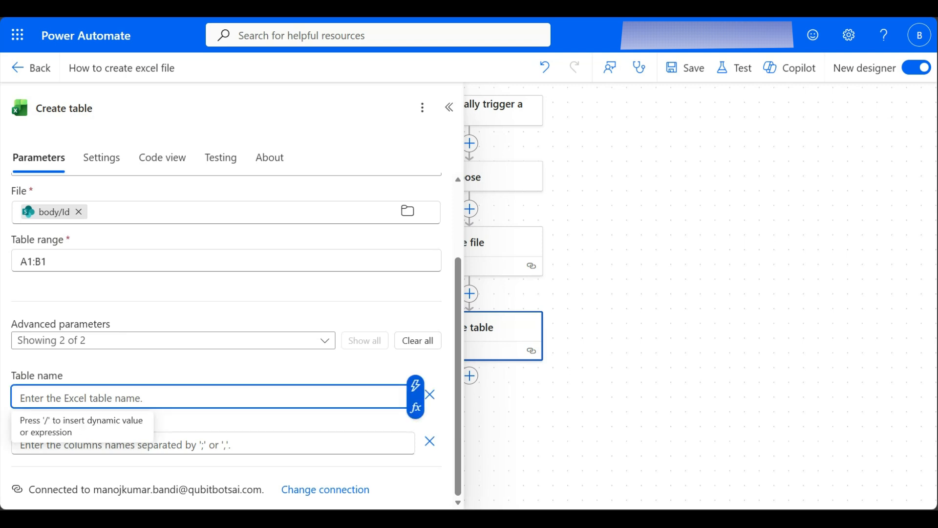
text(data1)
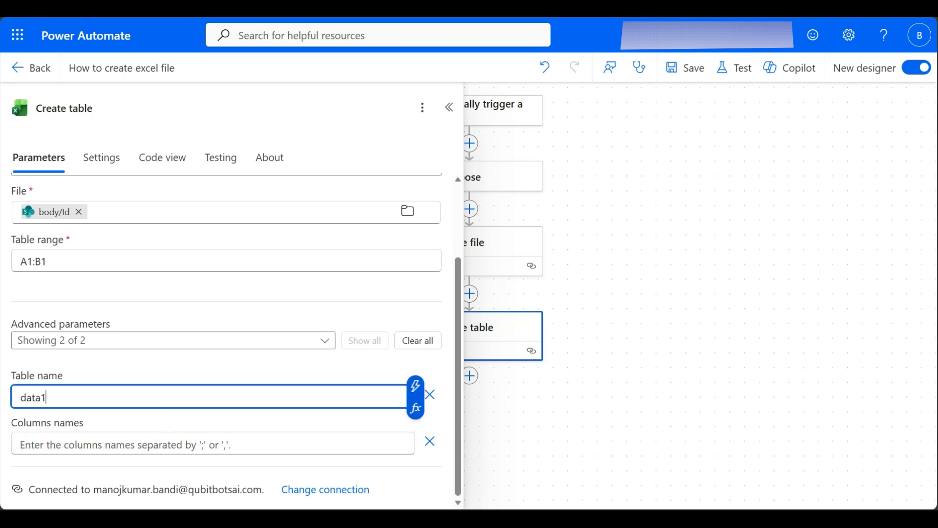
key(Tab)
key(Tab)
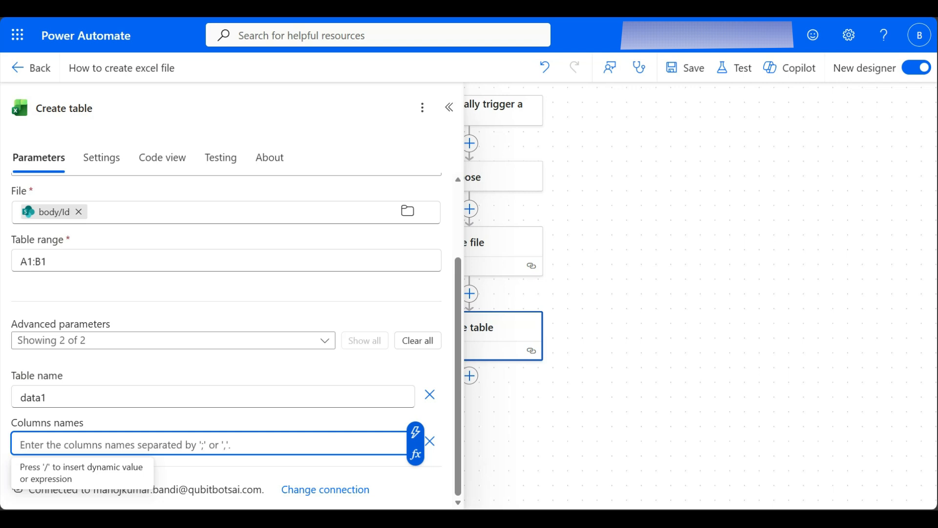
text(ID;)
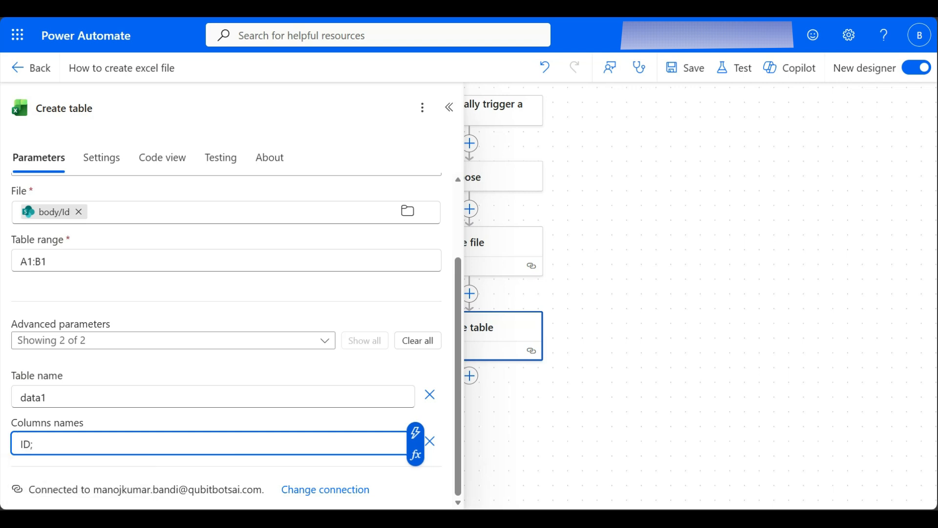
text(Name)
key(Escape)
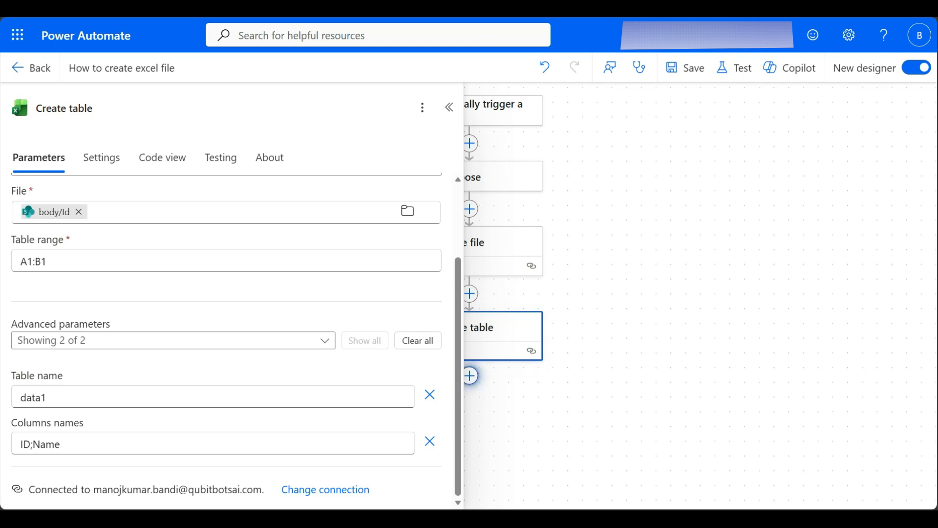
Add the Excel Online (Business) action Add a row into a table below Create table.
click(470, 375)
text(excel)
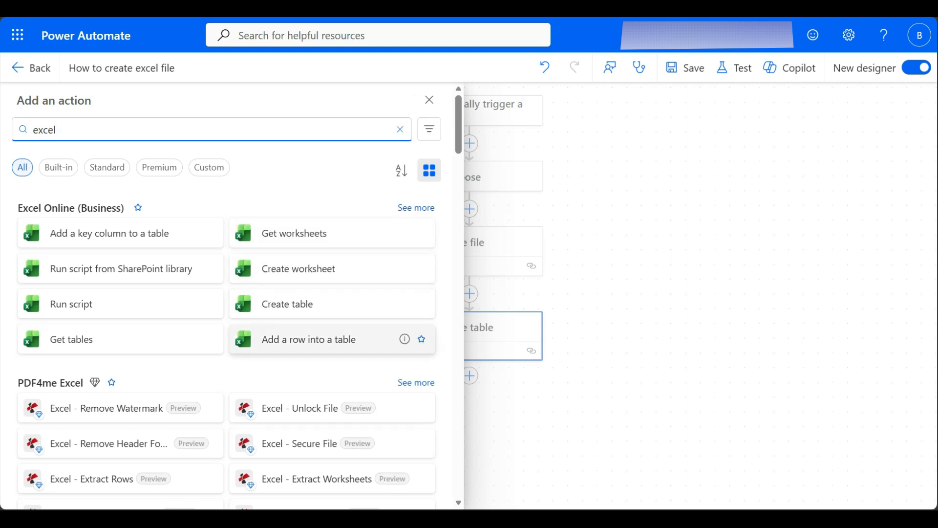
click(313, 339)
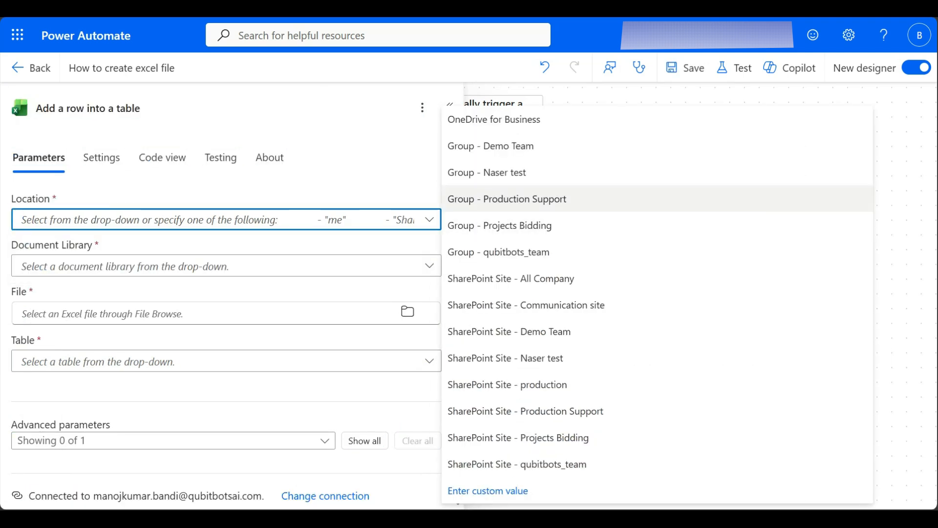
Set the location of Add a row into a table to the test SharePoint site and its document library to Documents.
click(505, 358)
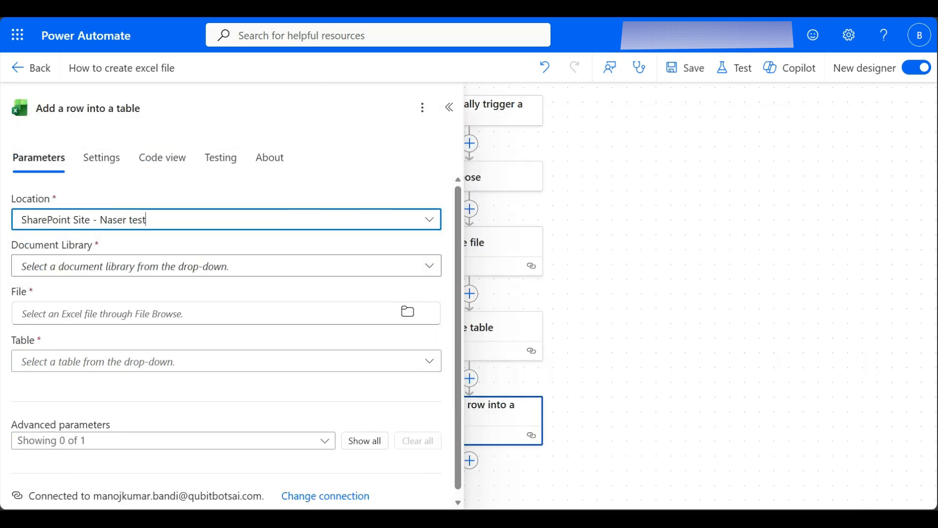
click(226, 265)
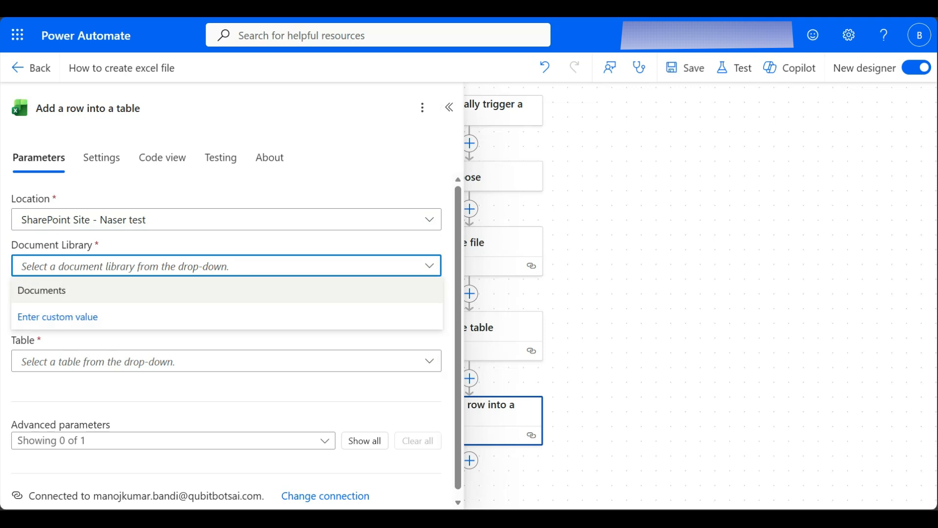
click(226, 291)
Set the file of Add a row into a table to the body/Id dynamic value from Create file.
click(210, 313)
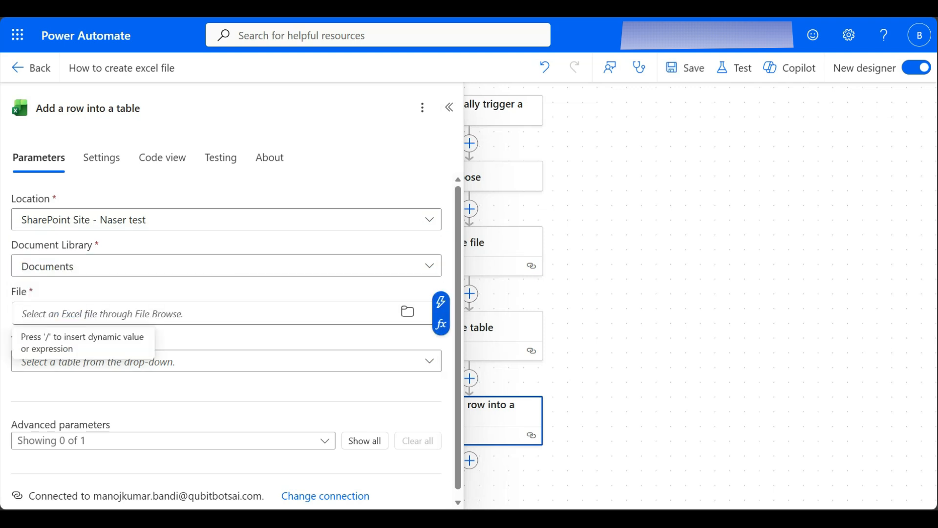
click(441, 302)
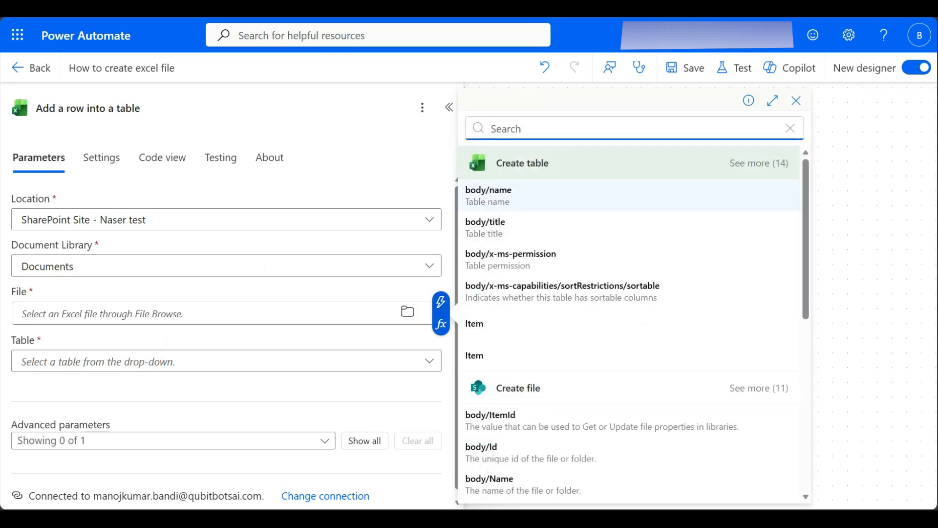
scroll(630, 362, down, 2)
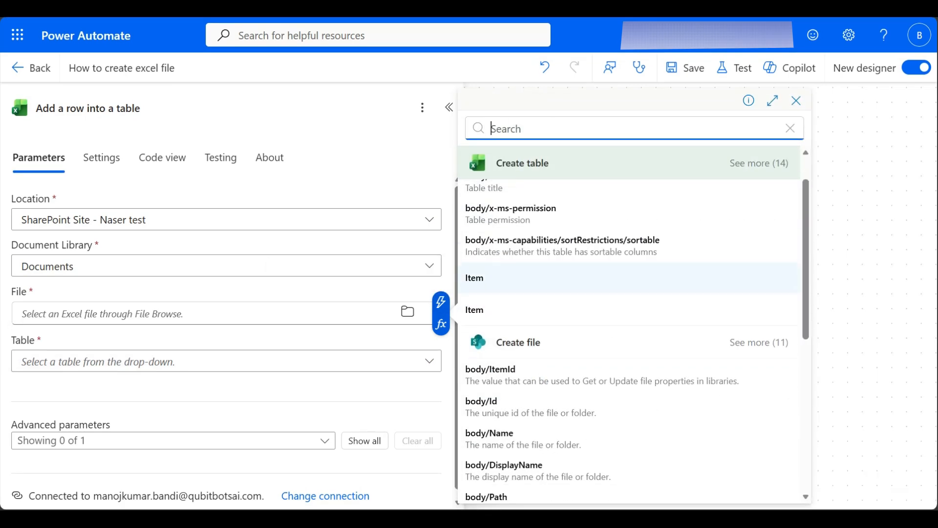
click(508, 395)
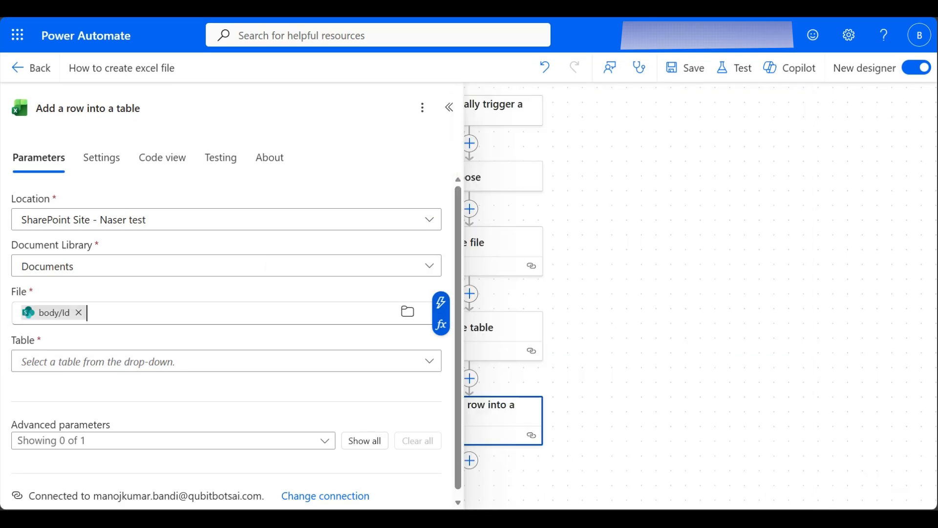
Set the table of Add a row into a table to the body/name dynamic value from Create table as a custom value.
click(226, 361)
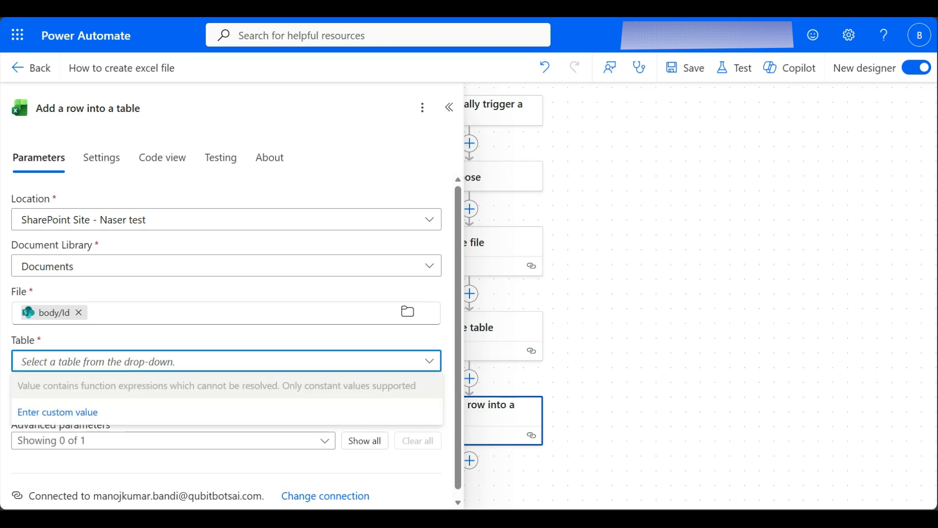
click(58, 412)
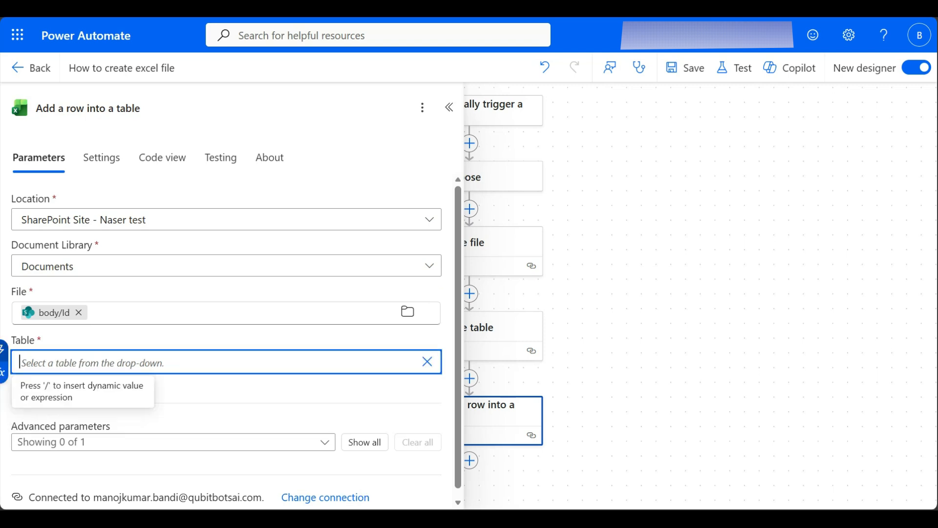
click(3, 350)
scroll(630, 353, down, 1)
scroll(630, 349, up, 1)
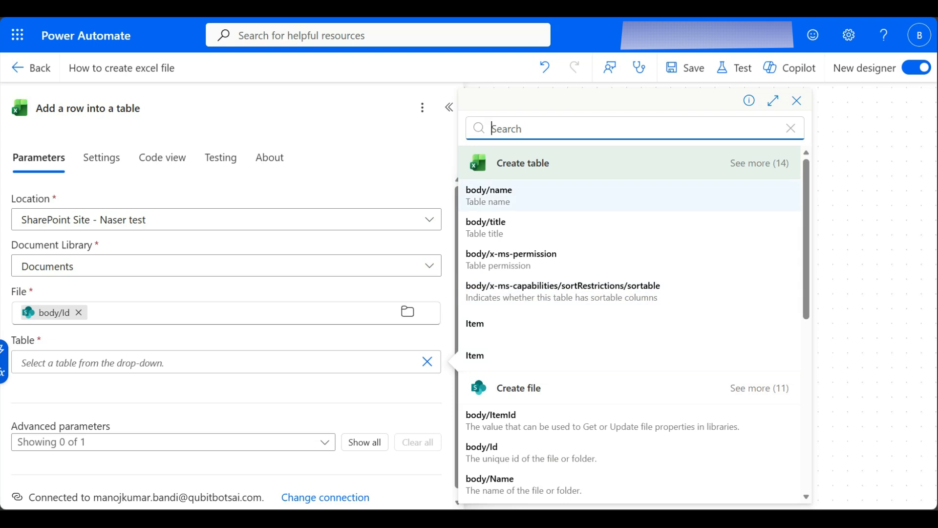
click(489, 195)
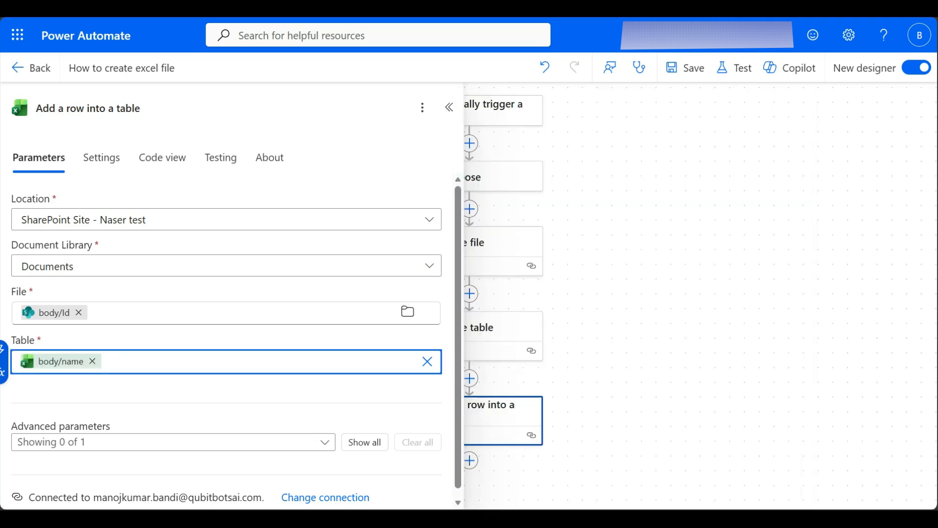
Enter an opening and a closing curly brace in the Row field with an empty line between them.
scroll(227, 344, down, 1)
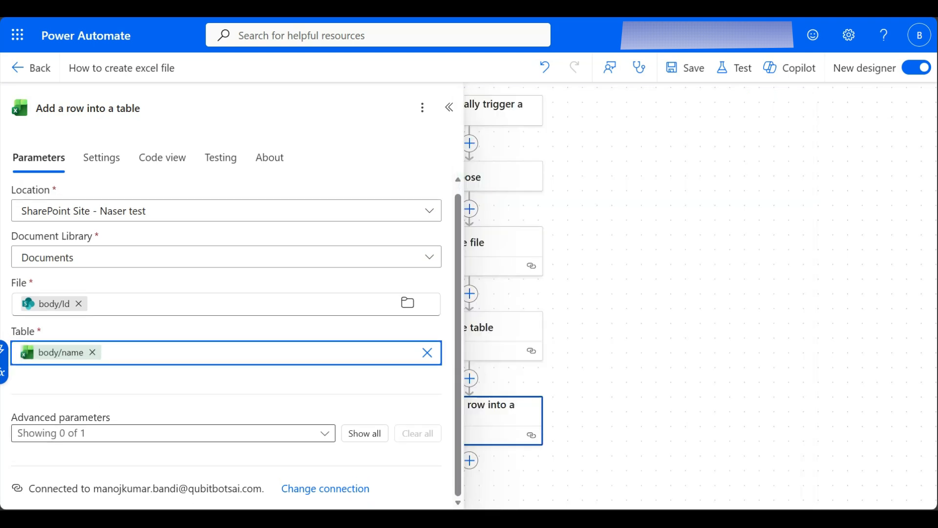
click(174, 432)
scroll(226, 344, down, 1)
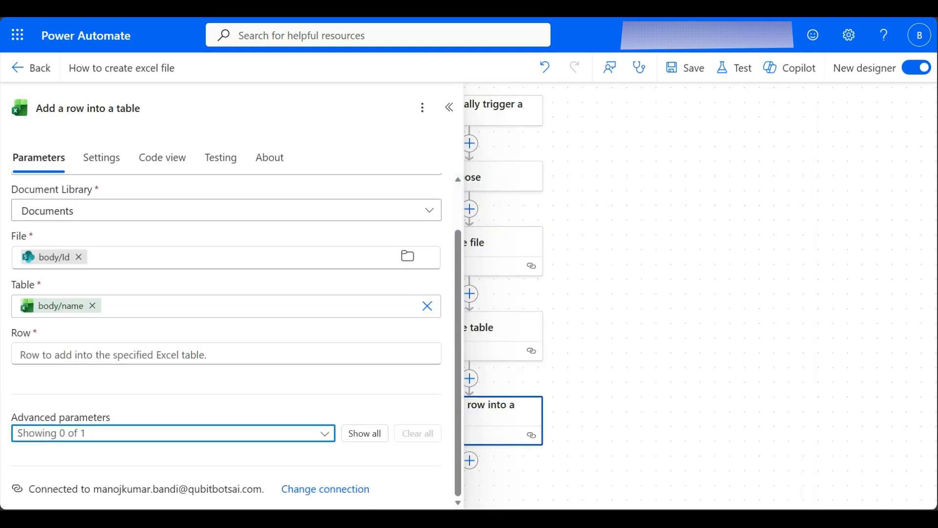
click(174, 355)
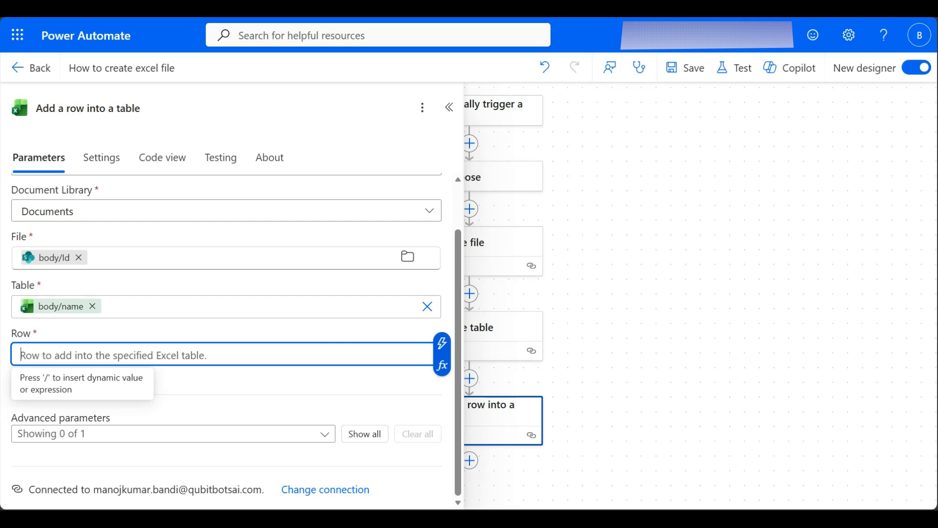
text({})
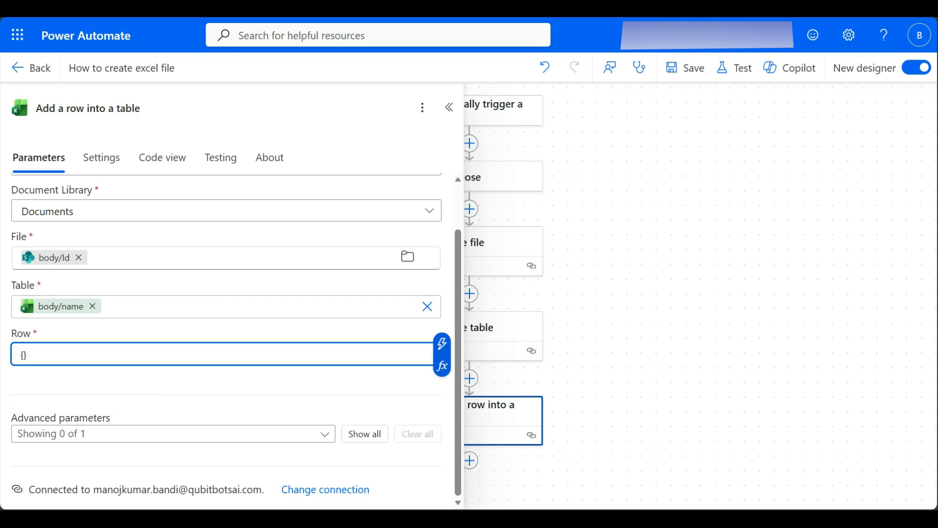
key(Return)
key(Return)
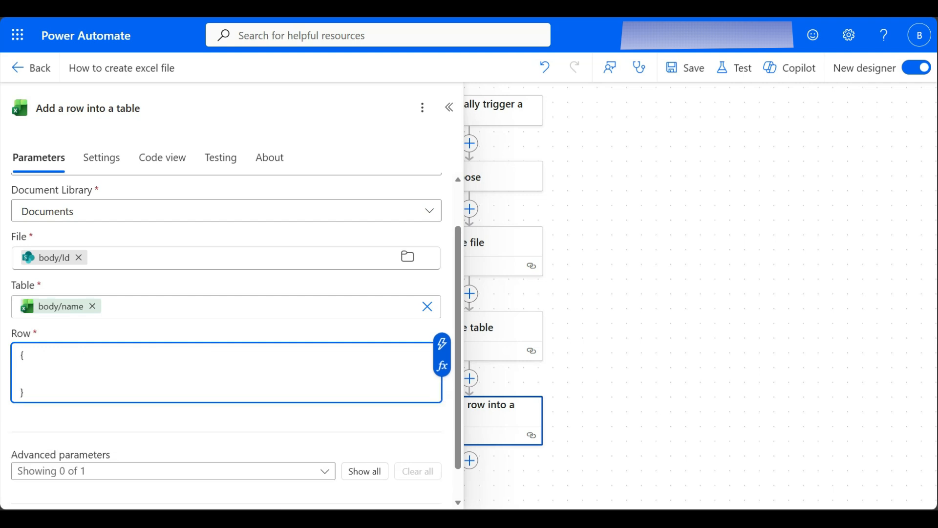
Add the entry "ID": "techysatck" between the braces of the Row value.
click(21, 373)
text("")
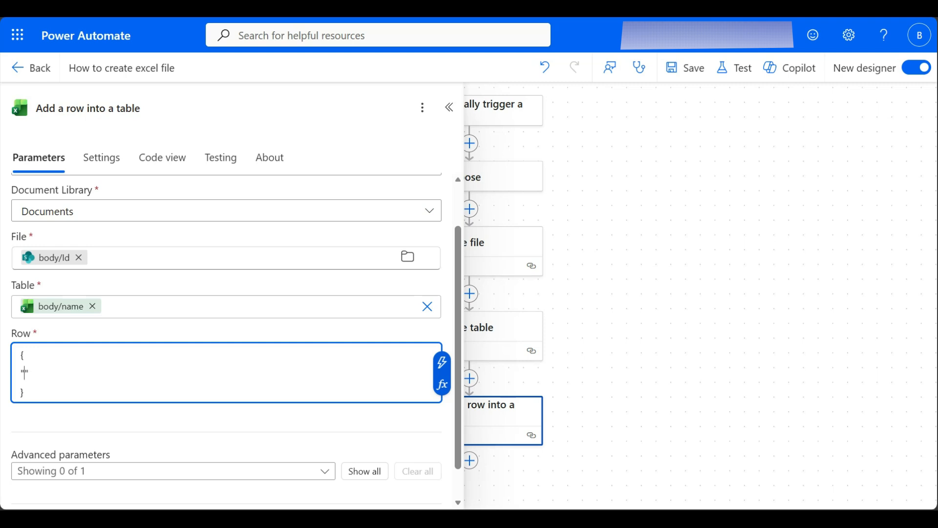
text(ID)
text(: techysatck")
key(Left)
key(Left)
key(Left)
key(Left)
key(Left)
key(Left)
key(Left)
key(Left)
key(Left)
key(Left)
key(Left)
text(")
click(77, 373)
click(442, 362)
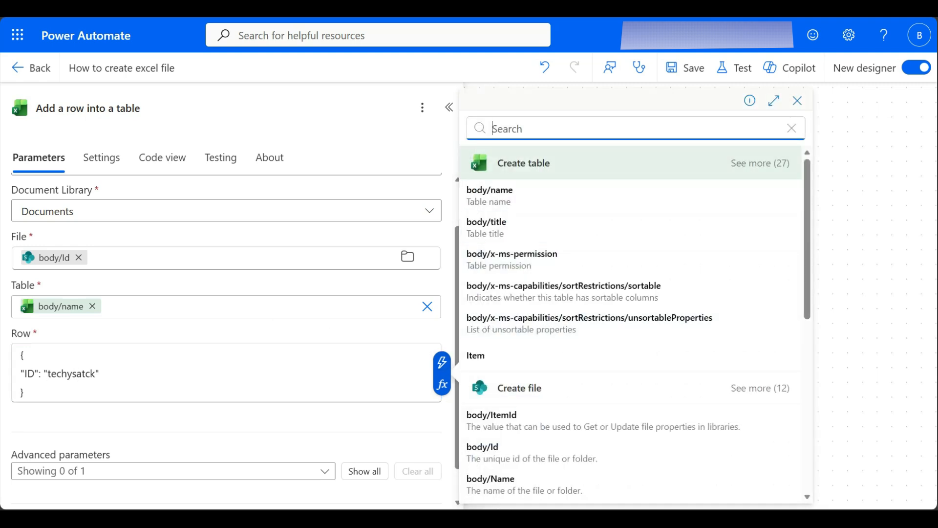
click(100, 373)
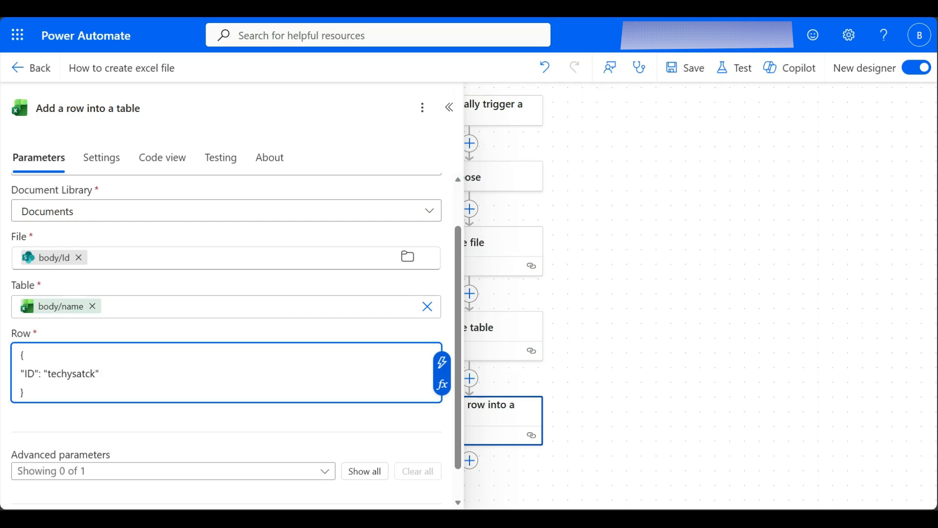
Start a new quoted line below the ID entry and paste Create table's column names ID;Name on it and on the line below.
text(;)
key(BackSpace)
text(,)
key(Return)
text(")
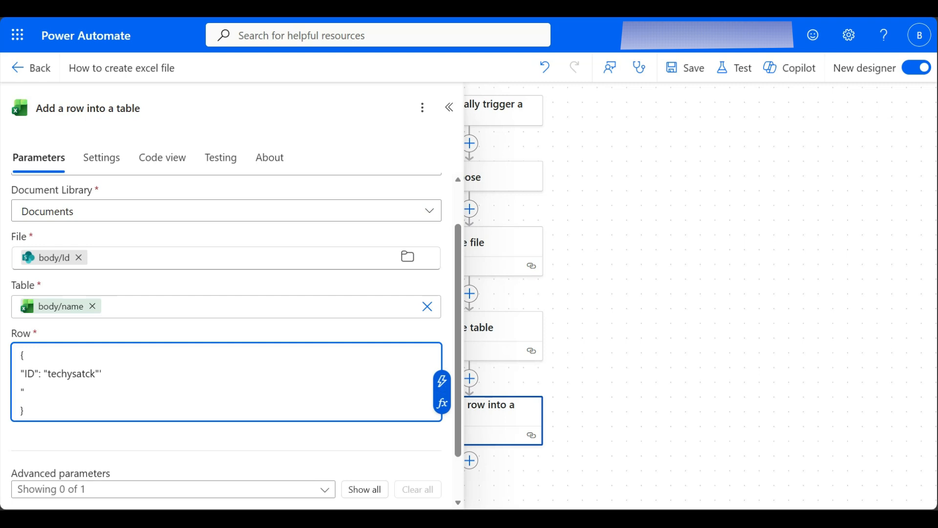
click(504, 336)
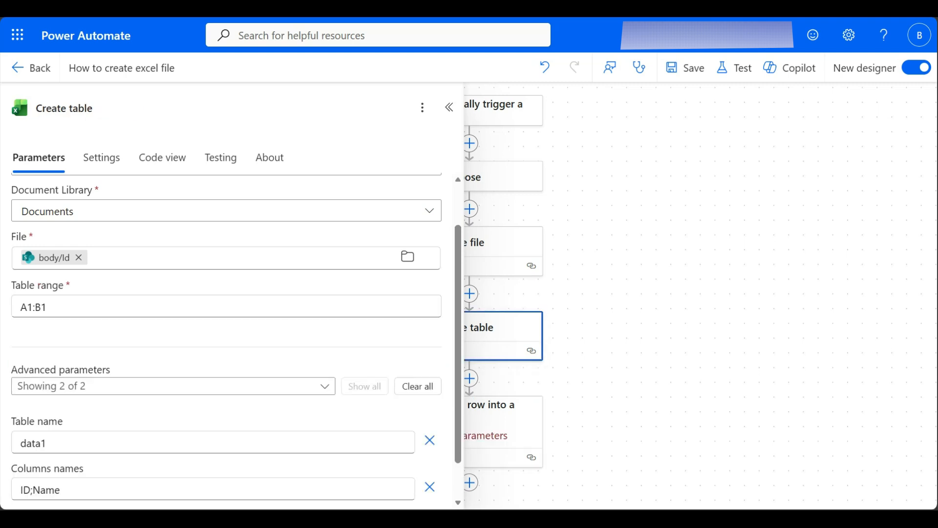
scroll(226, 342, down, 2)
drag(66, 444, 19, 444)
key(ctrl+c)
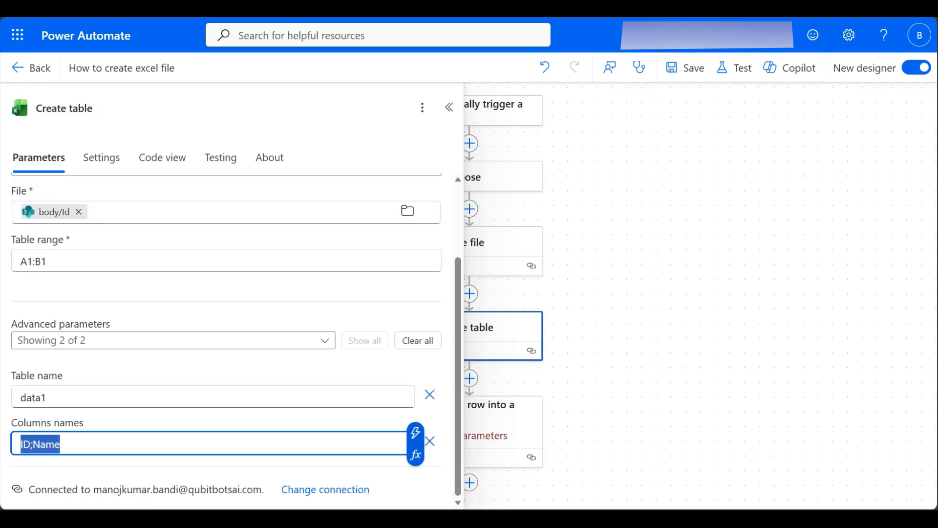
click(503, 421)
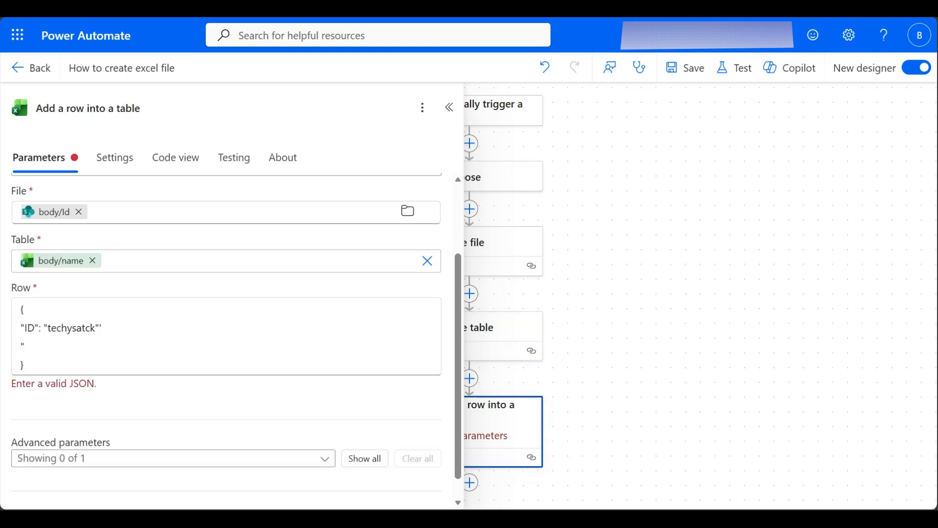
click(30, 346)
key(Return)
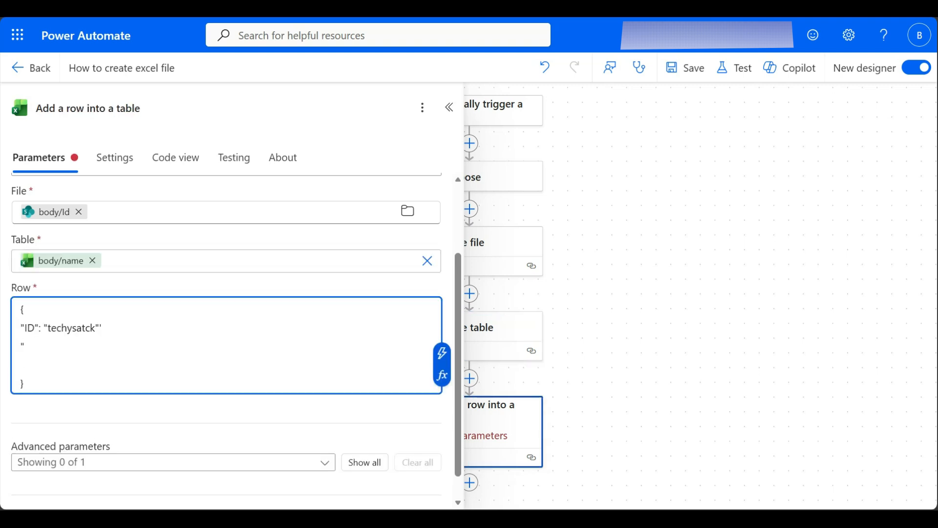
key(ctrl+v)
click(24, 346)
key(ctrl+v)
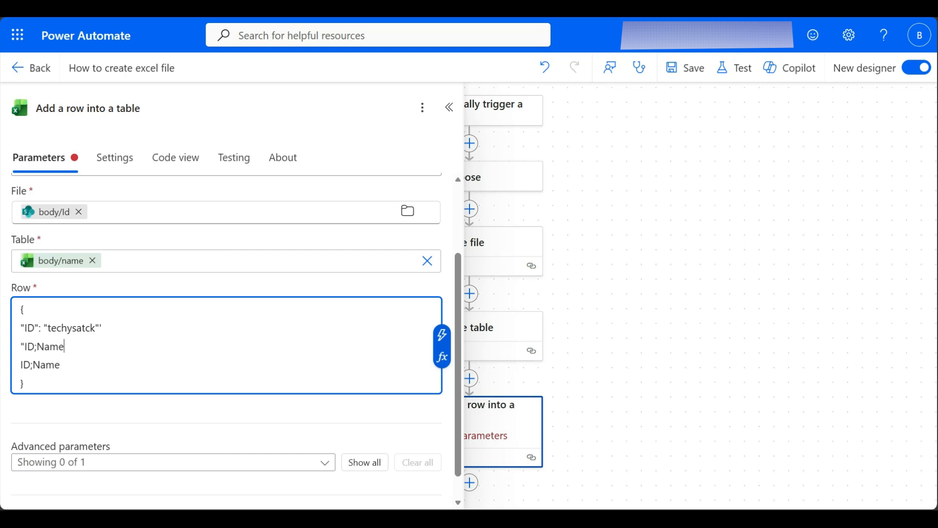
Turn the first pasted ID;Name text into a Name entry with the value "Techystack".
key(Left)
key(Left)
key(Left)
key(Left)
key(shift+Left)
key(shift+Left)
key(BackSpace)
key(BackSpace)
text(: :)
key(BackSpace)
key(BackSpace)
key(BackSpace)
text(: "Techystaskc)
key(BackSpace)
key(BackSpace)
key(BackSpace)
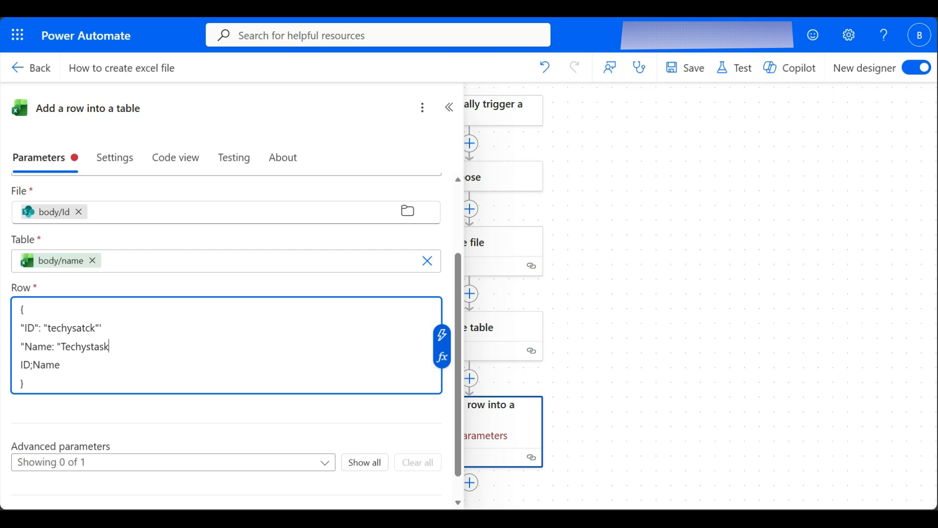
text(ck")
Set the ID value in the Row JSON to 567 and delete the leftover ID;Name line.
double_click(72, 328)
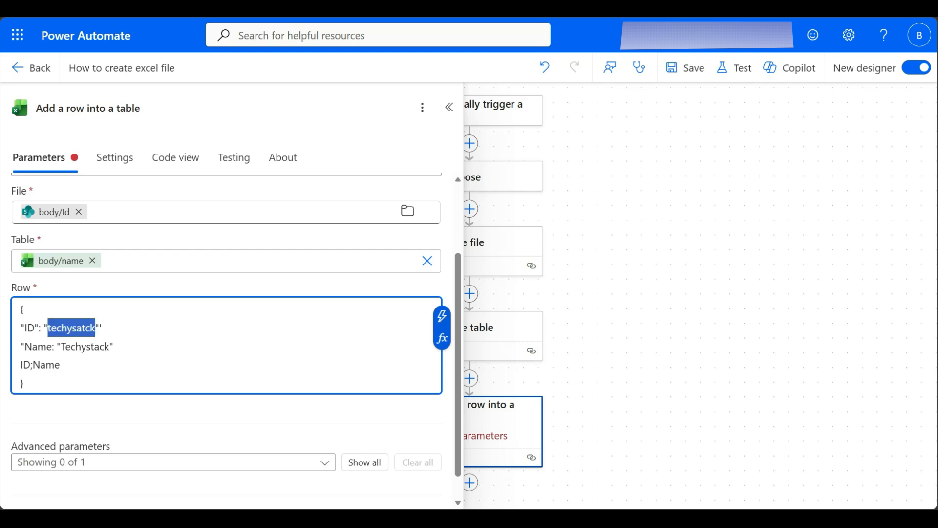
text(567)
double_click(58, 365)
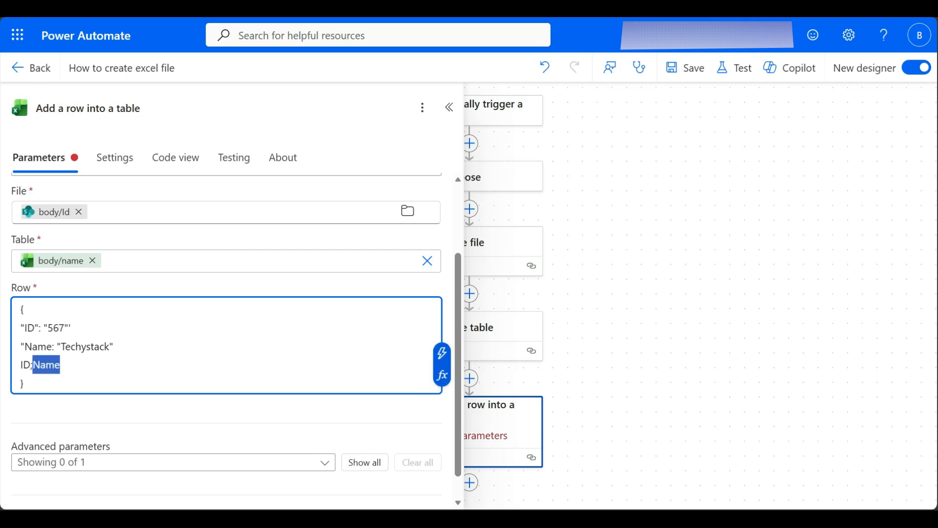
key(shift+Home)
key(BackSpace)
key(BackSpace)
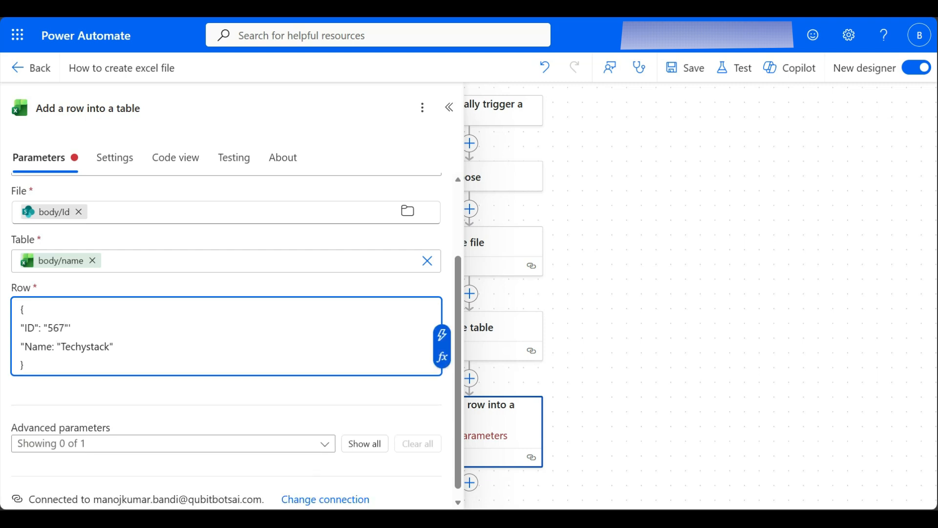
Correct the Row JSON by adding the closing quote after Name and a comma after the "567" value.
click(54, 347)
key(Left)
text(")
drag(25, 365, 21, 309)
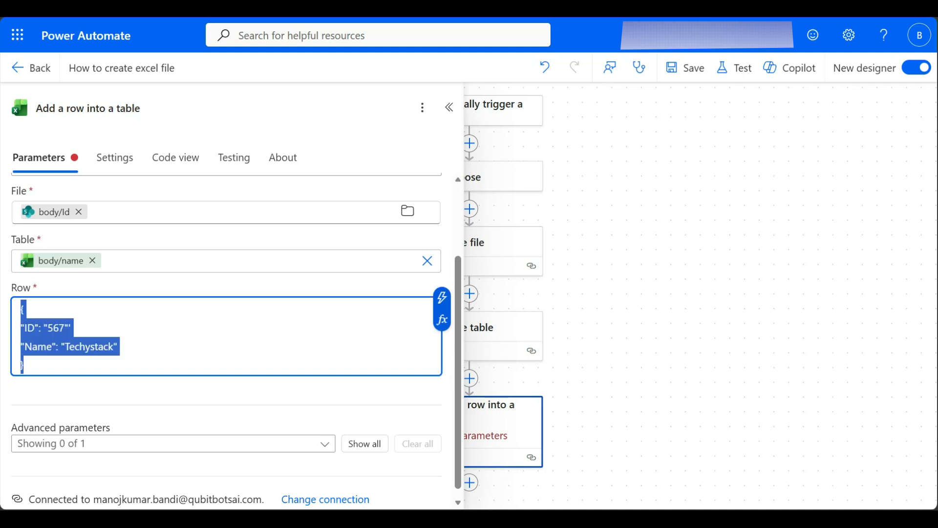
click(24, 365)
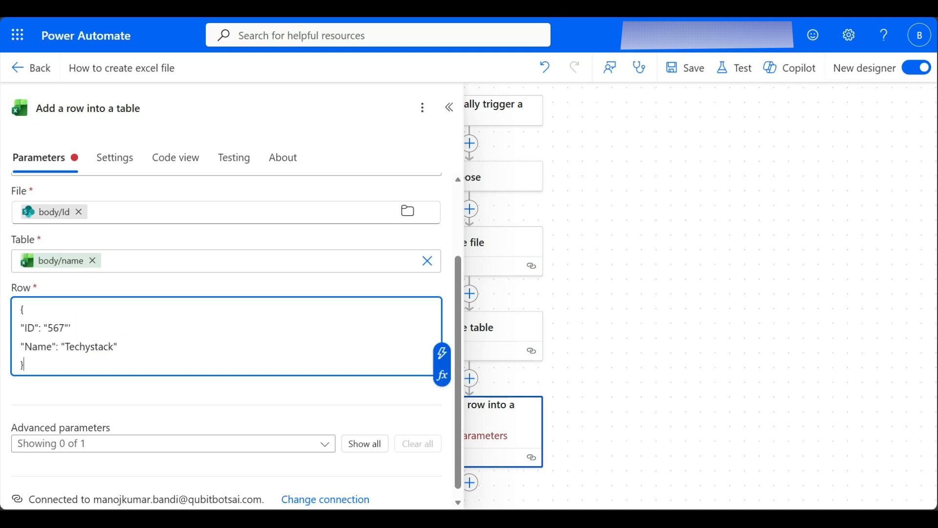
click(72, 328)
key(BackSpace)
text(,)
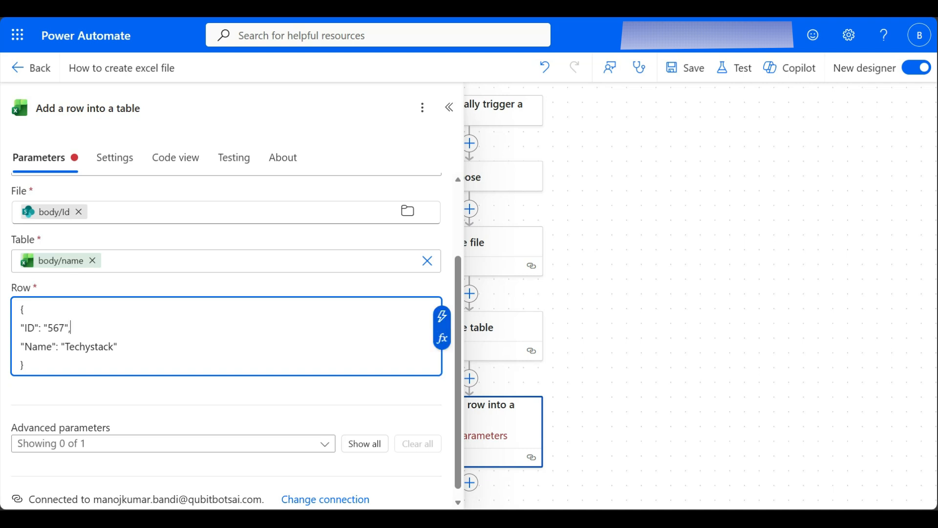
key(ctrl+a)
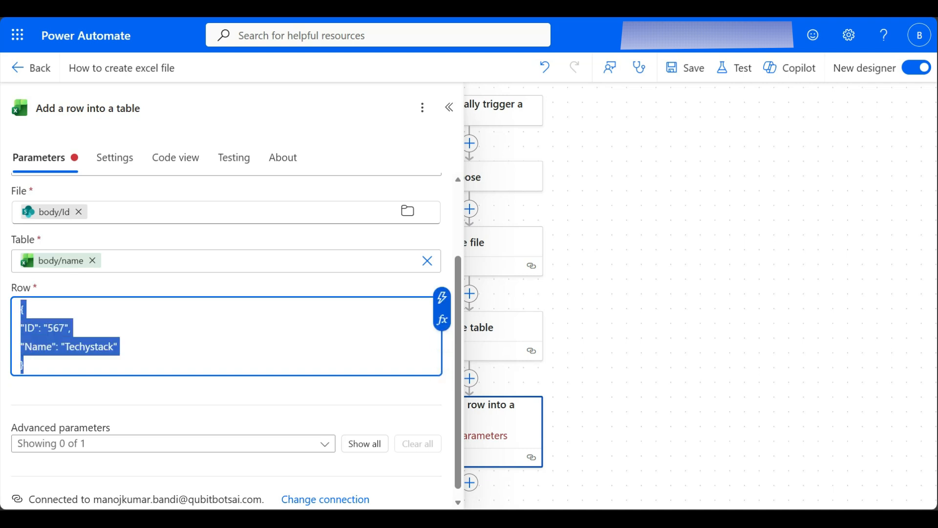
click(173, 443)
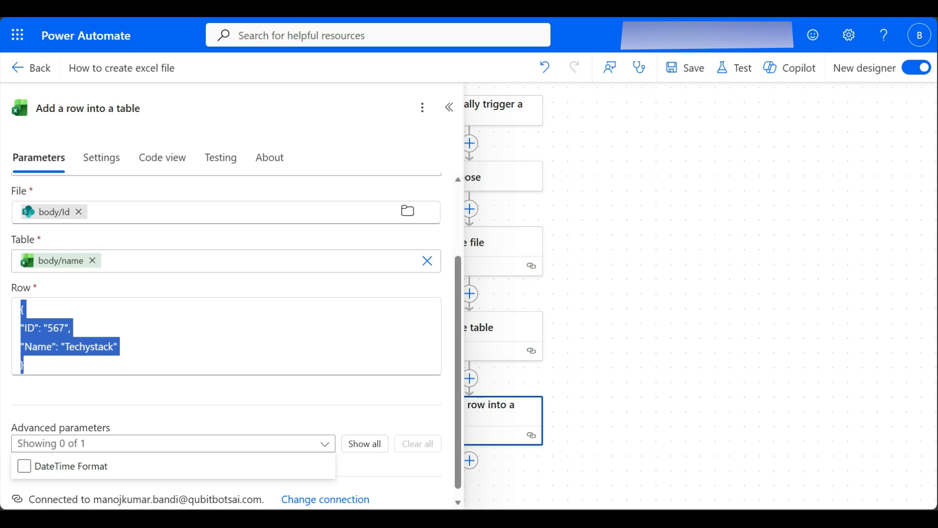
click(235, 390)
drag(567, 420, 670, 299)
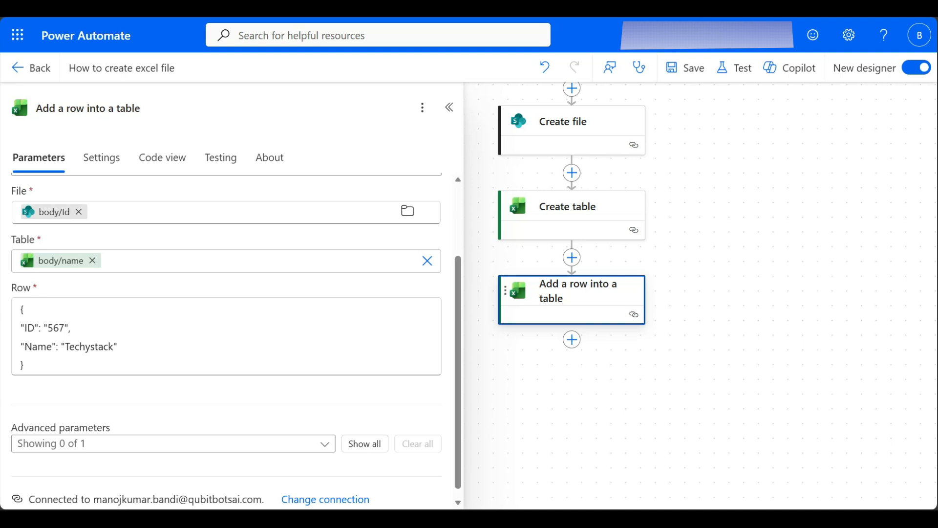
click(723, 298)
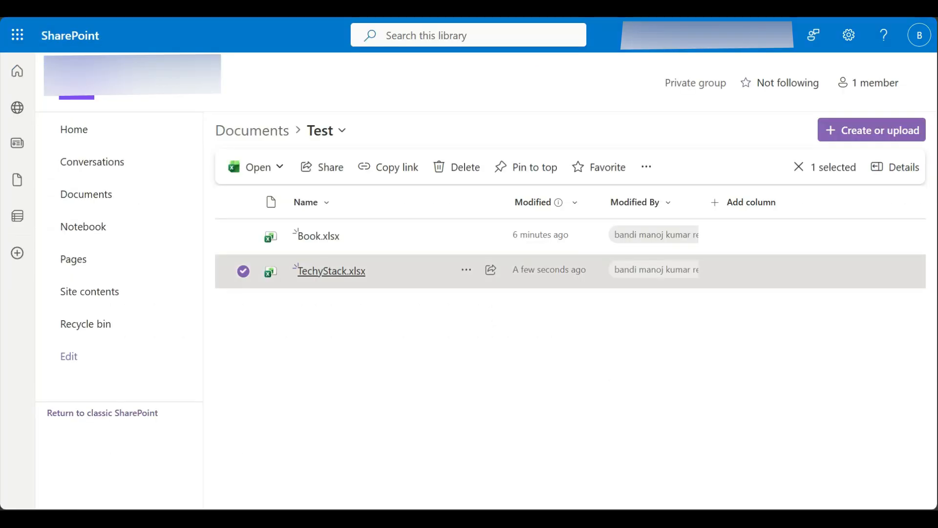
Switch to the Test folder in SharePoint and delete the existing files Book.xlsx and TechyStack.xlsx.
click(467, 269)
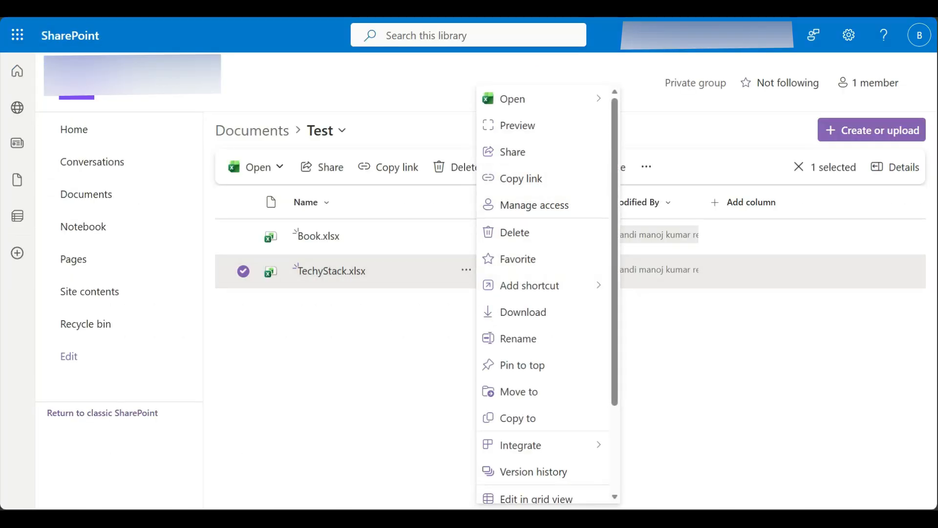
click(39, 7)
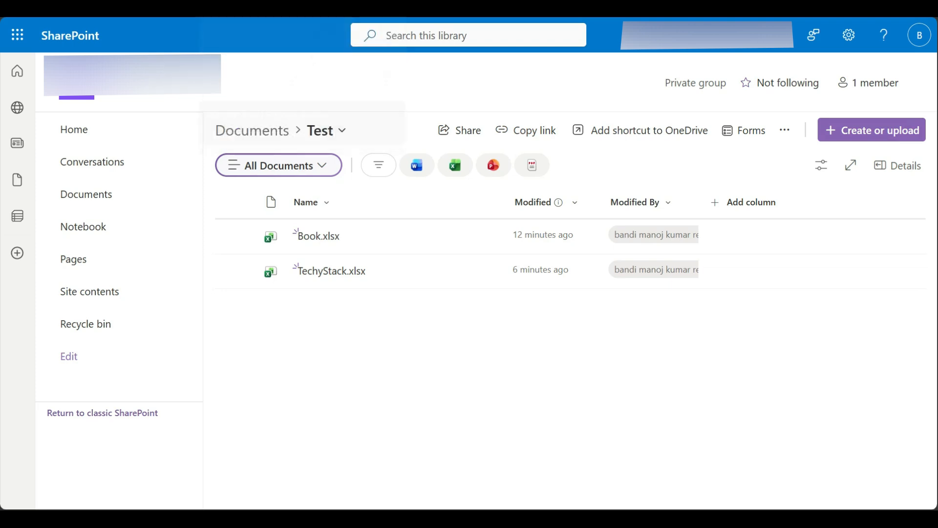
click(467, 236)
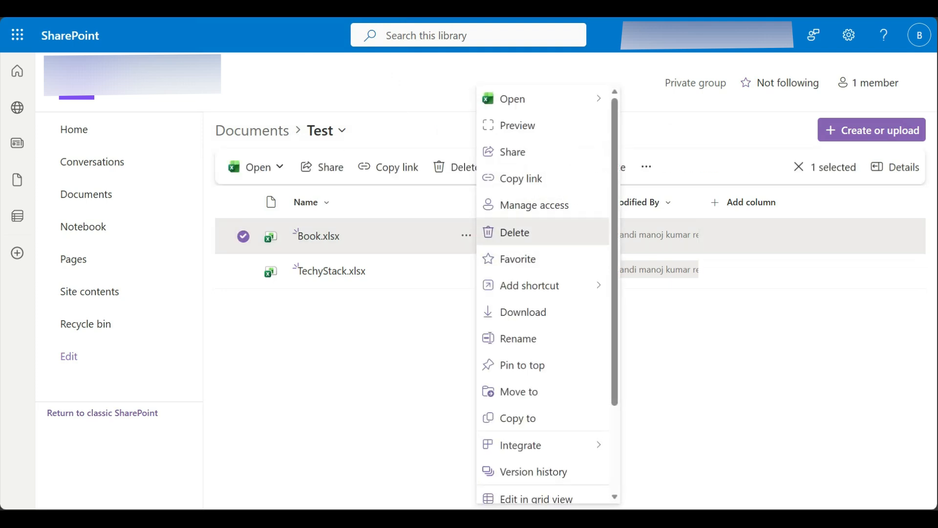
click(515, 232)
click(514, 321)
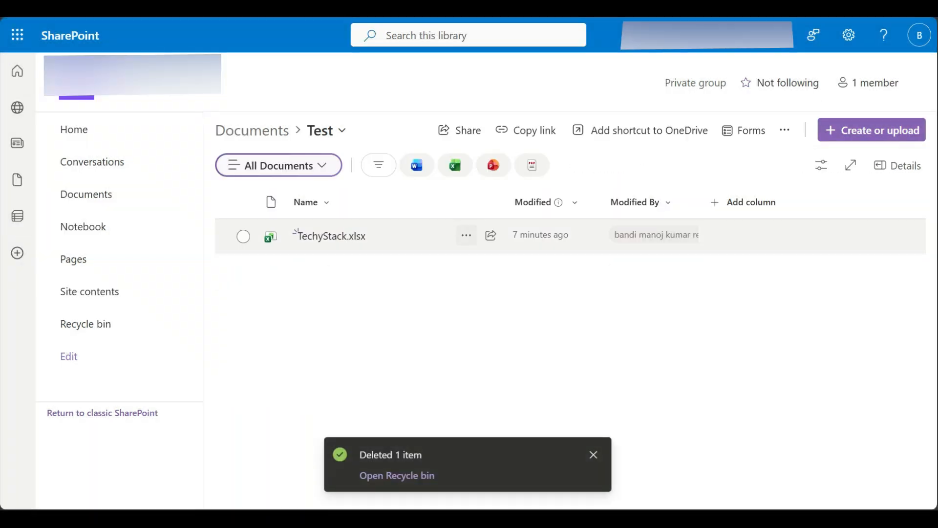
click(467, 235)
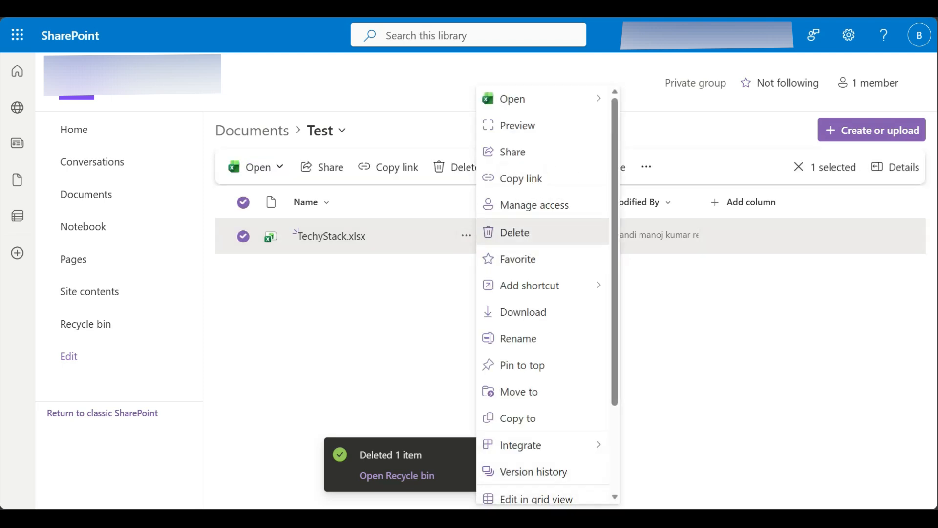
click(488, 232)
key(Return)
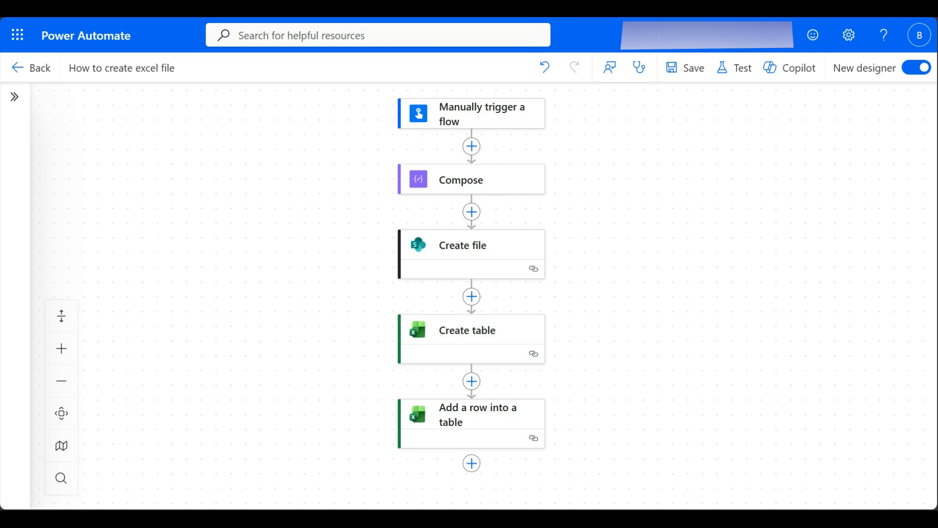
Save the flow and test it with the Manually option.
drag(374, 379, 367, 342)
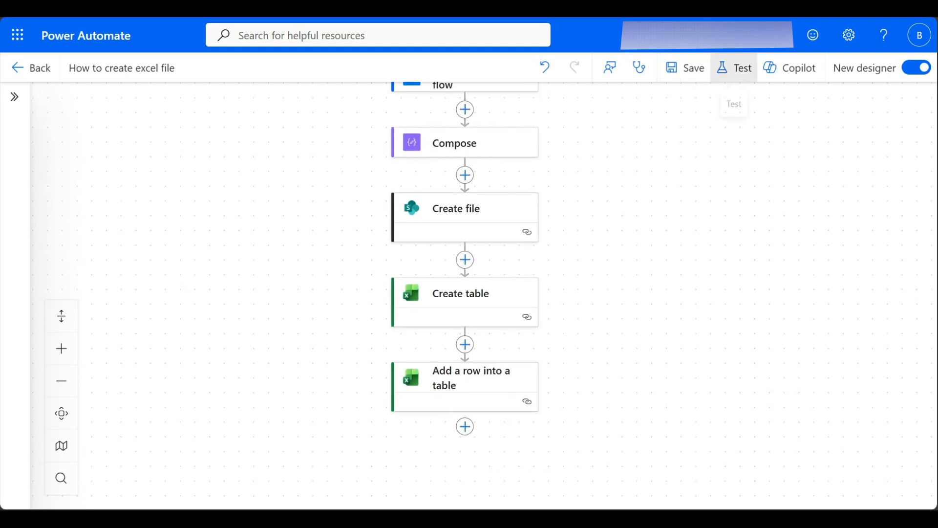
click(736, 68)
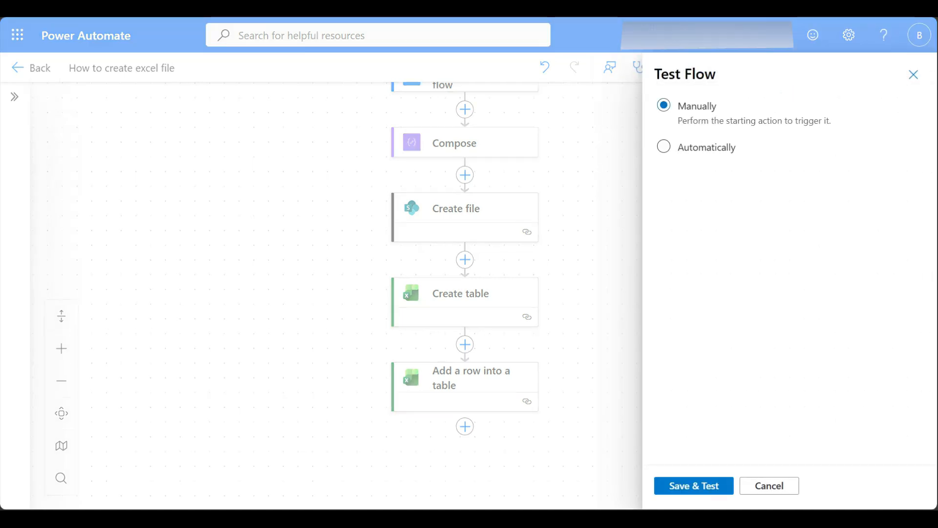
click(694, 486)
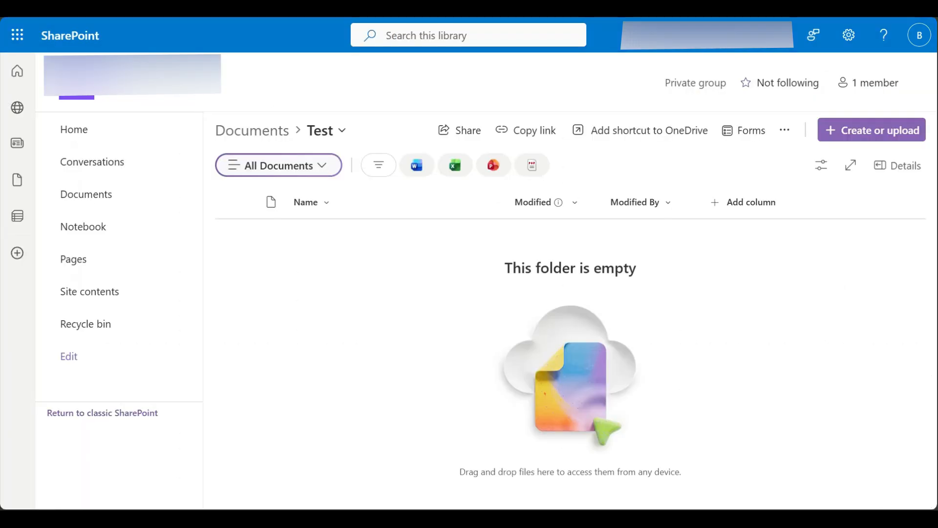
Switch to SharePoint, open TechyStack.xlsx from the refreshed Test folder and autofit column B to its contents.
key(F5)
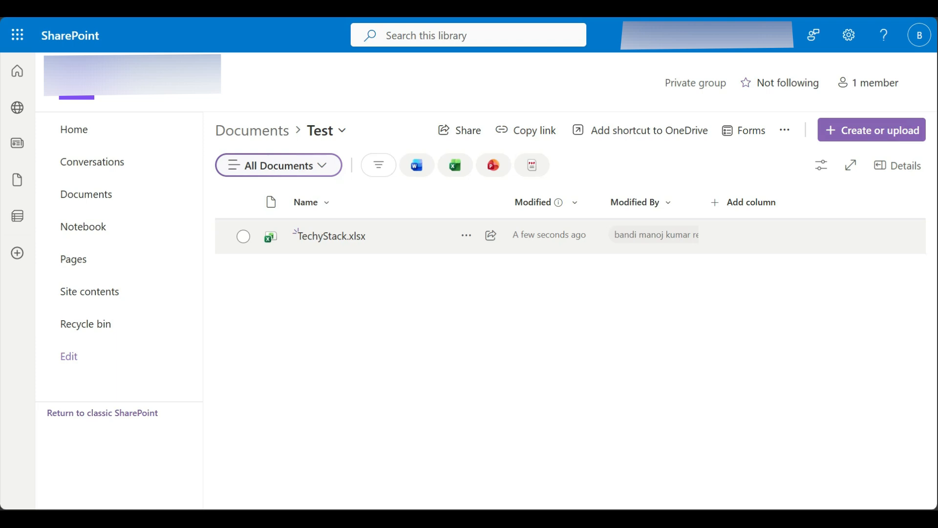
click(331, 236)
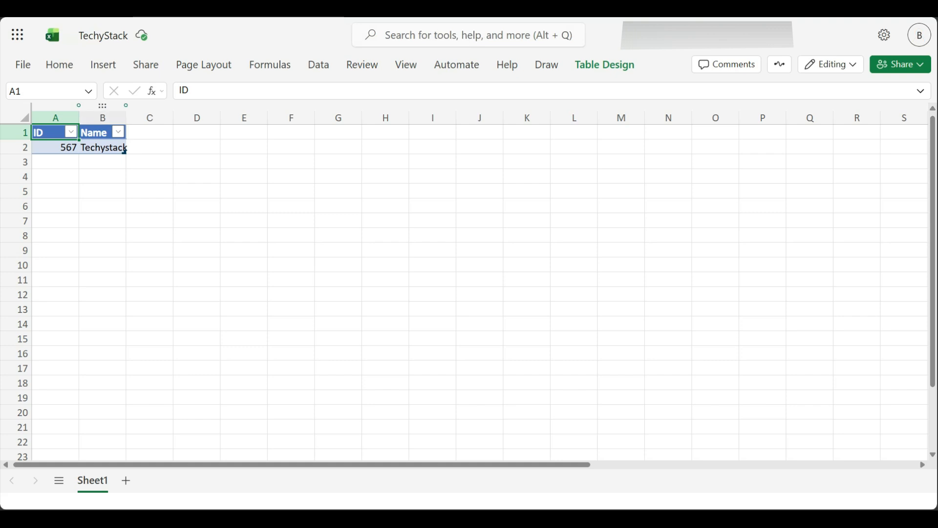
double_click(126, 118)
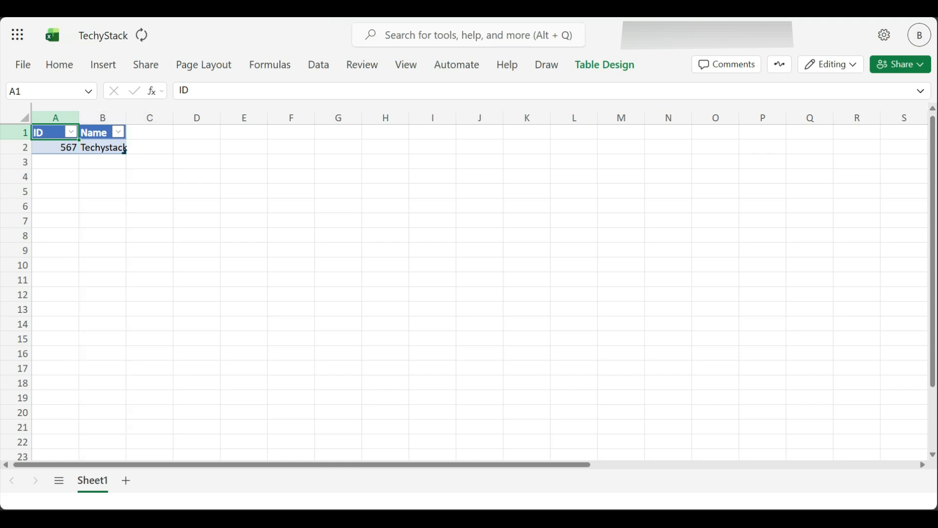
click(105, 191)
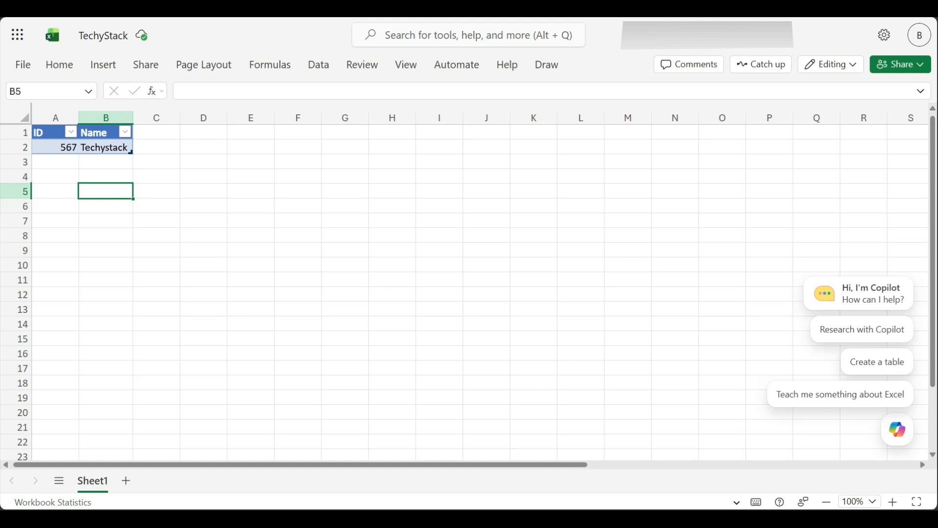
Examine the table's header range A1:B1 and the empty cells around columns E and F.
drag(49, 132, 100, 133)
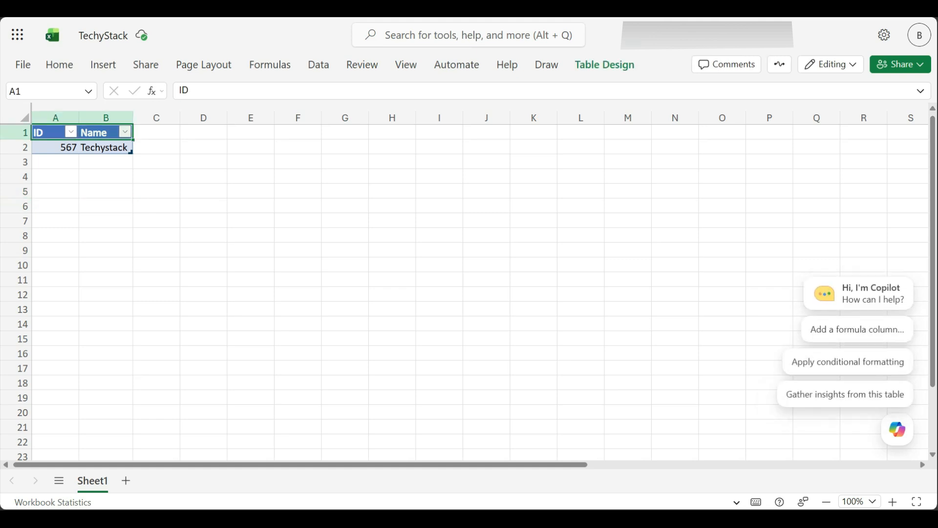
click(250, 147)
drag(250, 147, 297, 132)
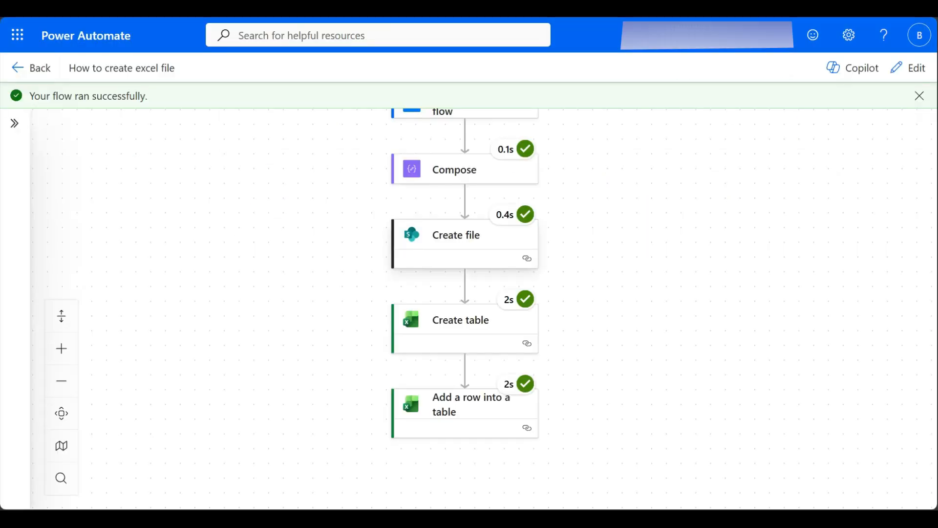
click(455, 324)
right_click(455, 324)
click(476, 337)
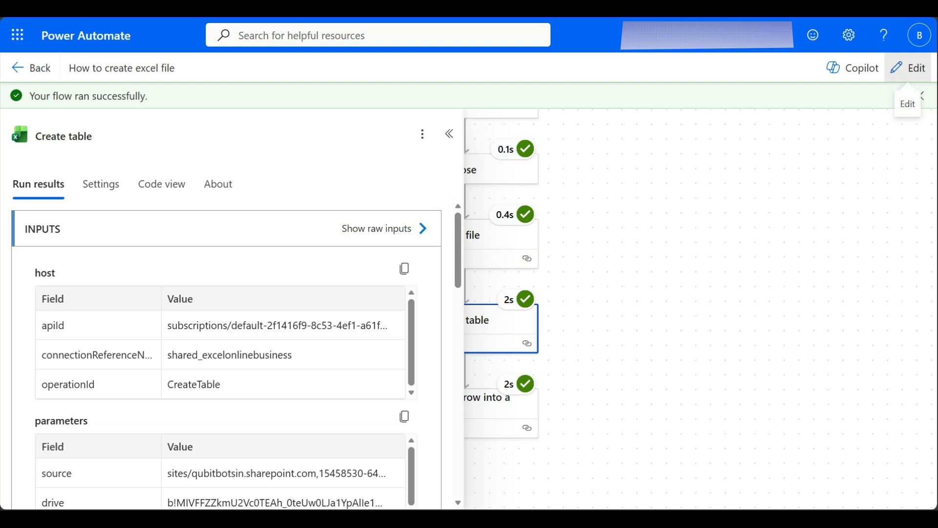
Return the Power Automate flow to edit mode and copy the Create table action.
click(908, 68)
right_click(509, 338)
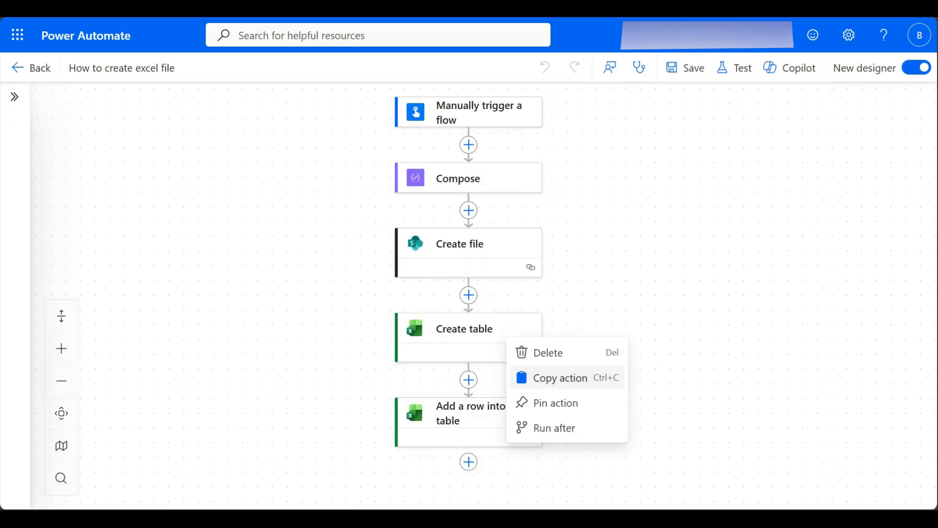
click(560, 378)
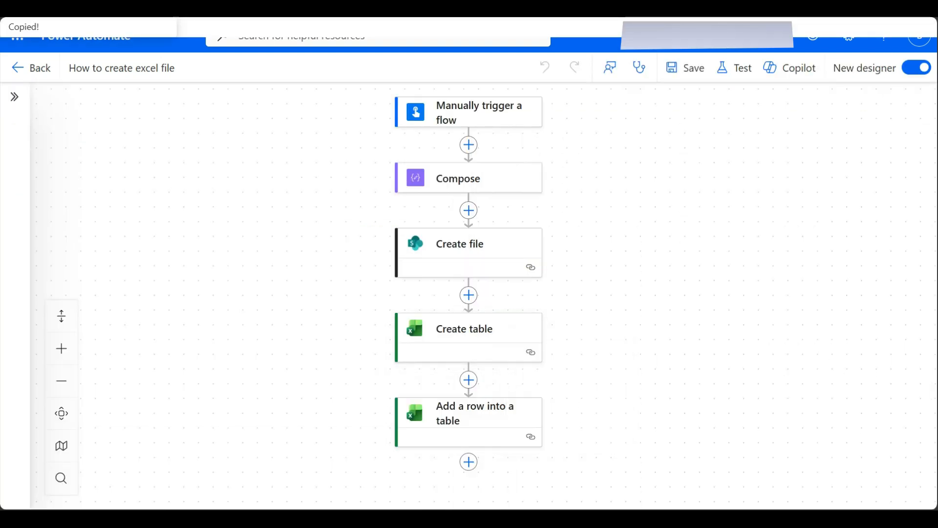
Paste the copied action between Create table and Add a row into a table, allowing clipboard access for the site.
click(469, 380)
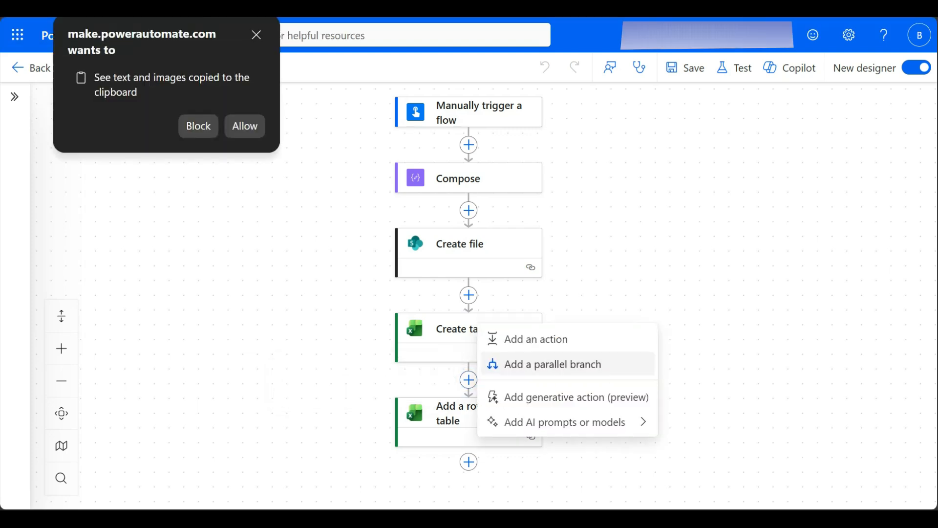
click(244, 126)
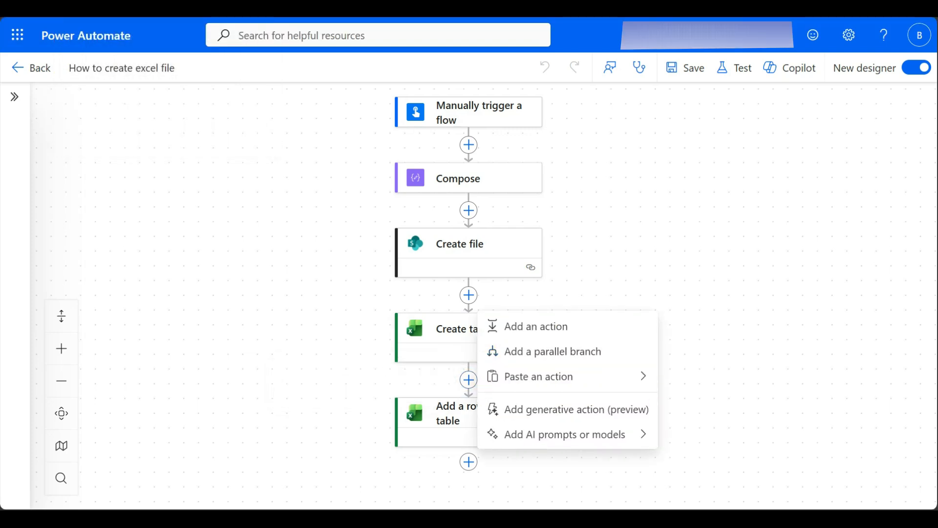
click(545, 377)
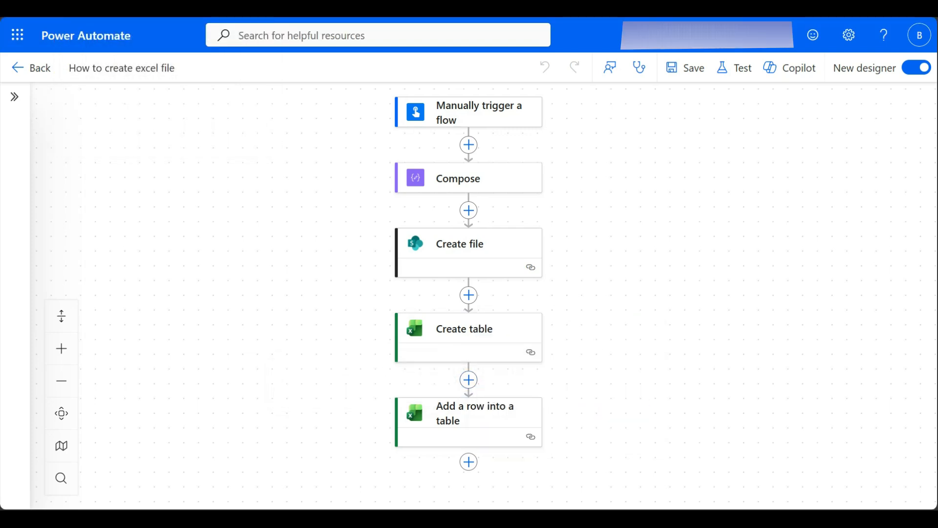
Set the table range of the pasted Create table 1 action to E1:F1.
click(46, 360)
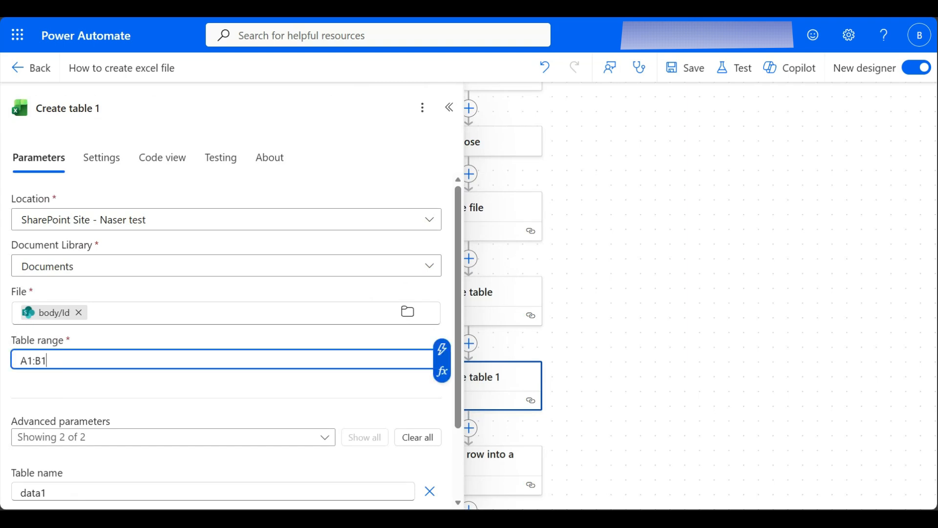
key(BackSpace)
key(Left)
key(Left)
key(Left)
key(BackSpace)
text(E)
key(Right)
key(Right)
key(Right)
key(BackSpace)
text(F1)
Name the table data2 in the Create table 1 action and close the action's settings.
scroll(226, 332, down, 2)
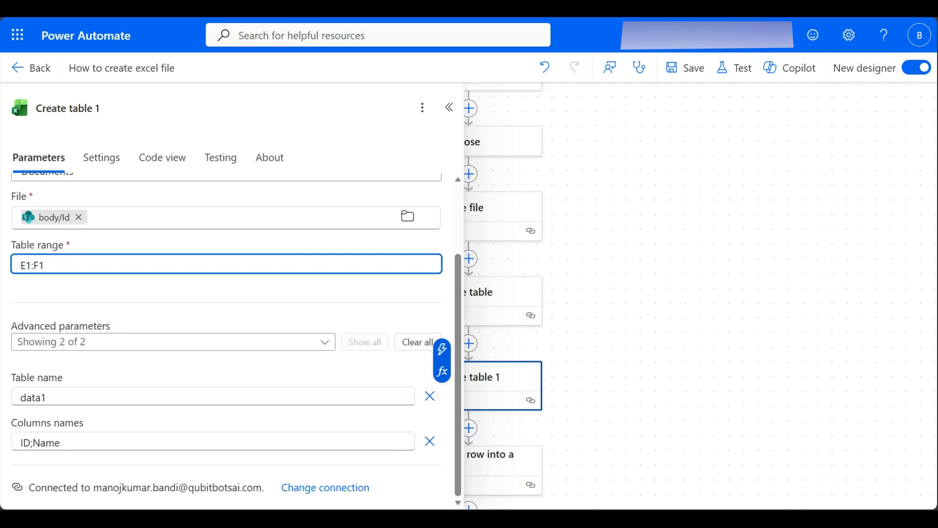
click(47, 398)
key(BackSpace)
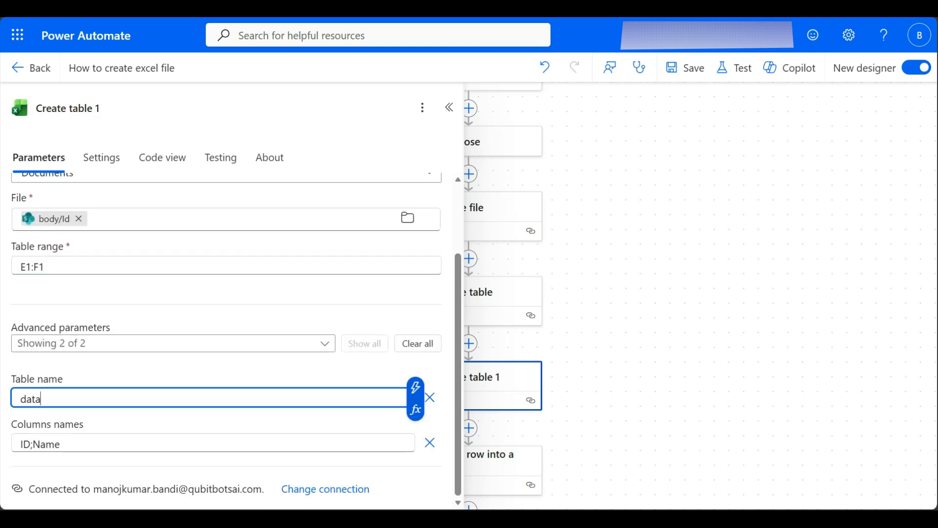
text(2)
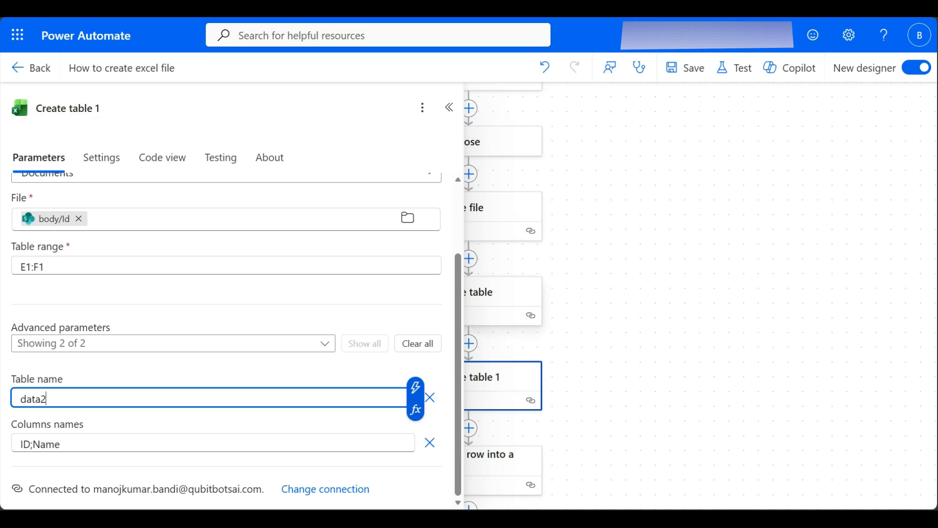
click(630, 283)
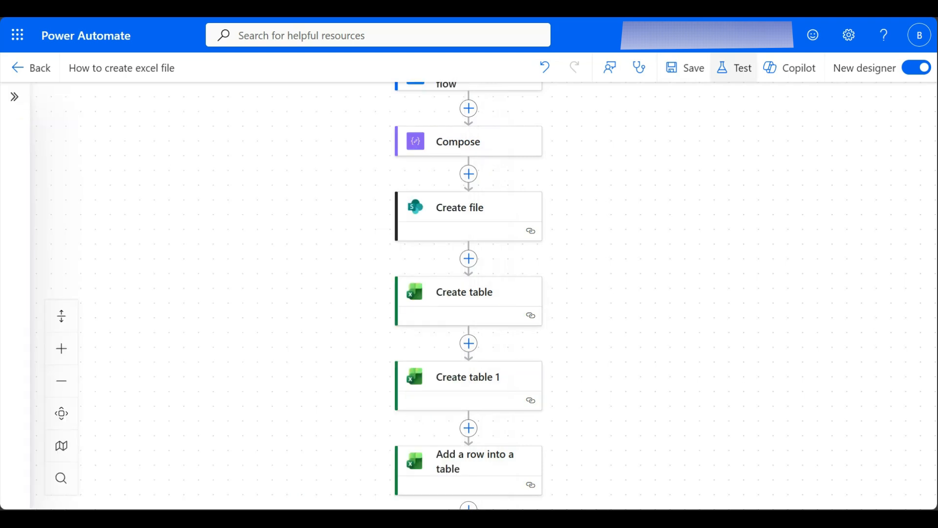
Save and manually test the flow with the second Create table action included.
click(734, 68)
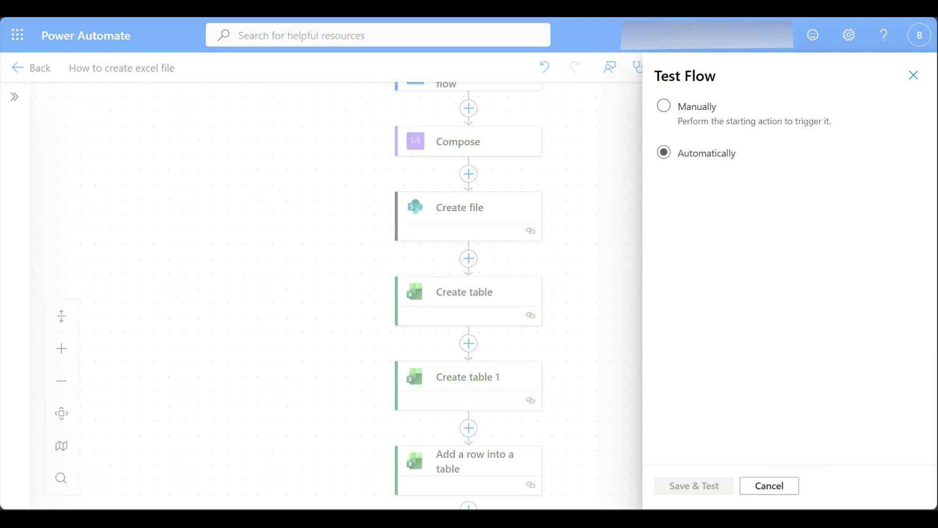
click(664, 152)
click(664, 106)
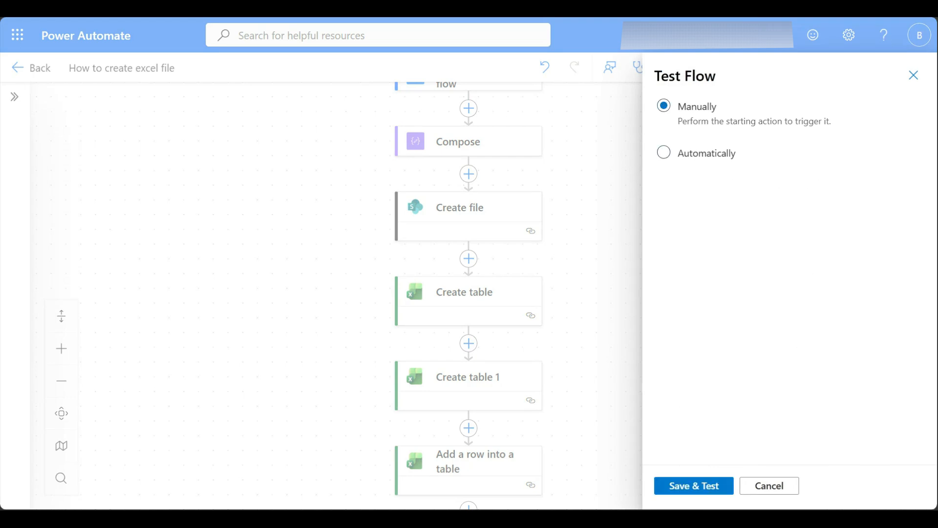
click(694, 485)
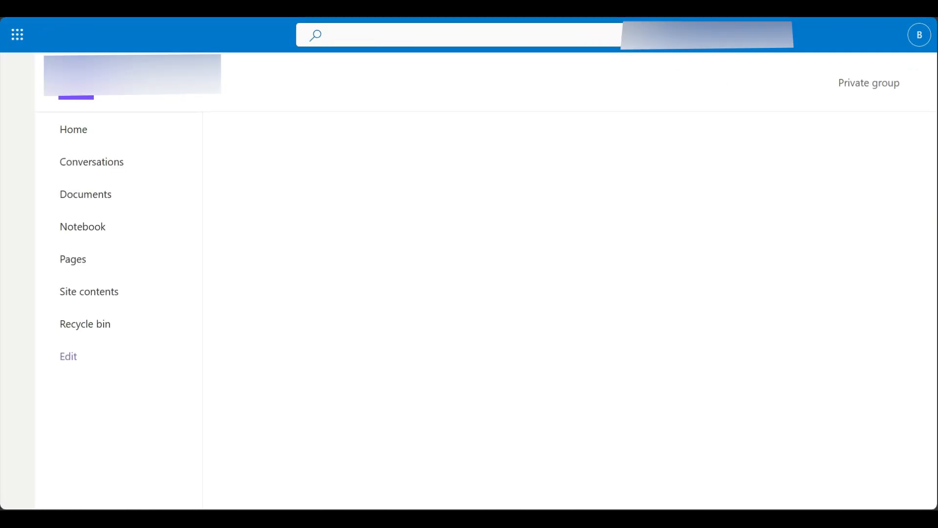
Open TechyStack1.xlsx from SharePoint and check the tables on Sheet1.
click(360, 270)
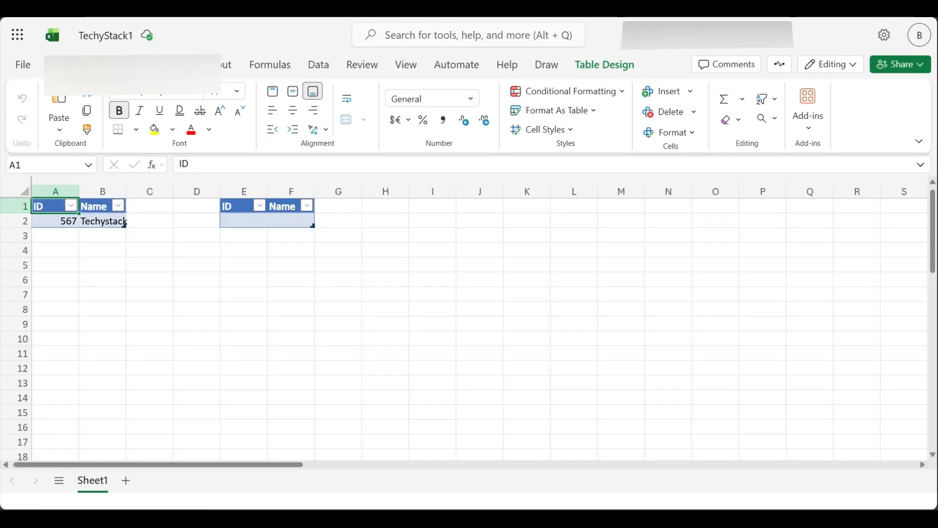
click(197, 235)
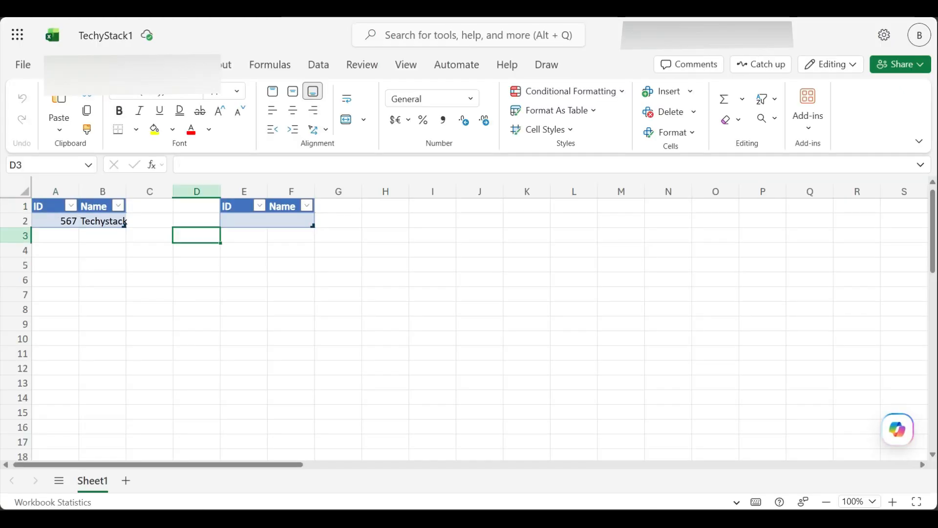